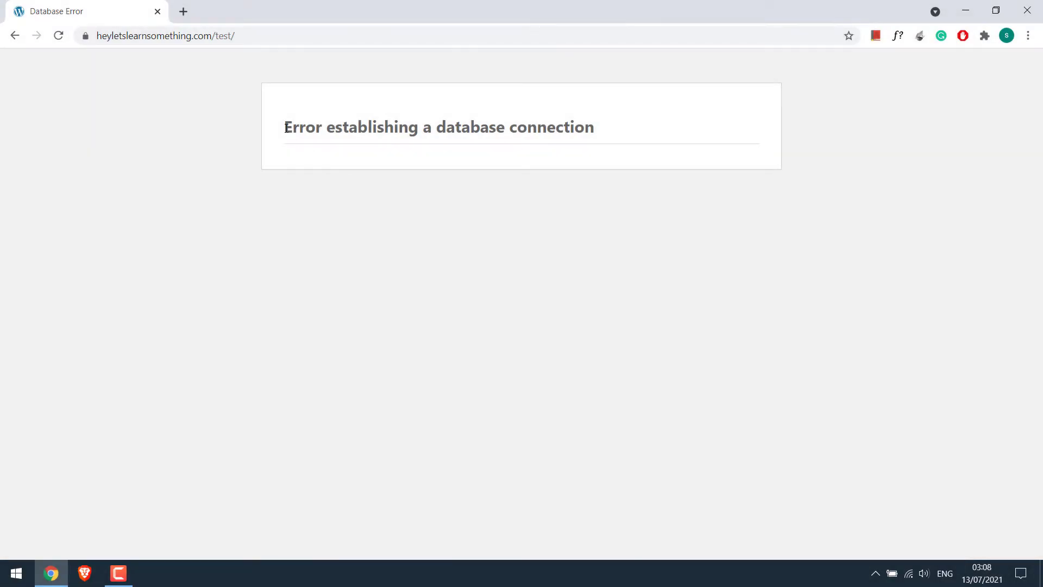
# Step: Highlight the 'Error establishing a database connection' message on the site, then relaunch Chrome from the taskbar
pyautogui.moveTo(286, 127); pyautogui.dragTo(617, 130)
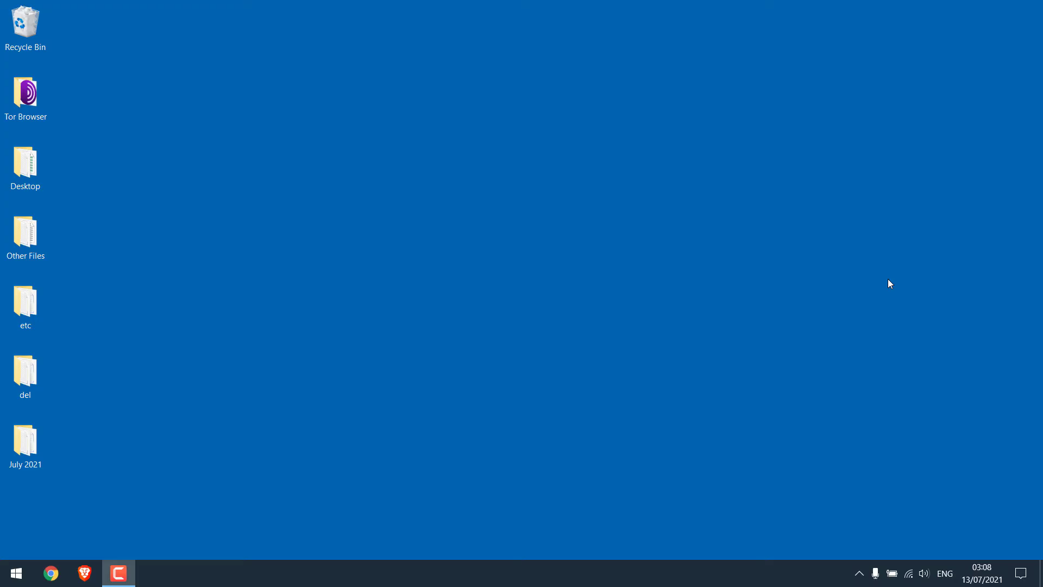
pyautogui.click(44, 575)
# Step: Reload heyletslearnsomething.com/test to confirm the database error, then start a new tab with the cPanel address
pyautogui.write('he')
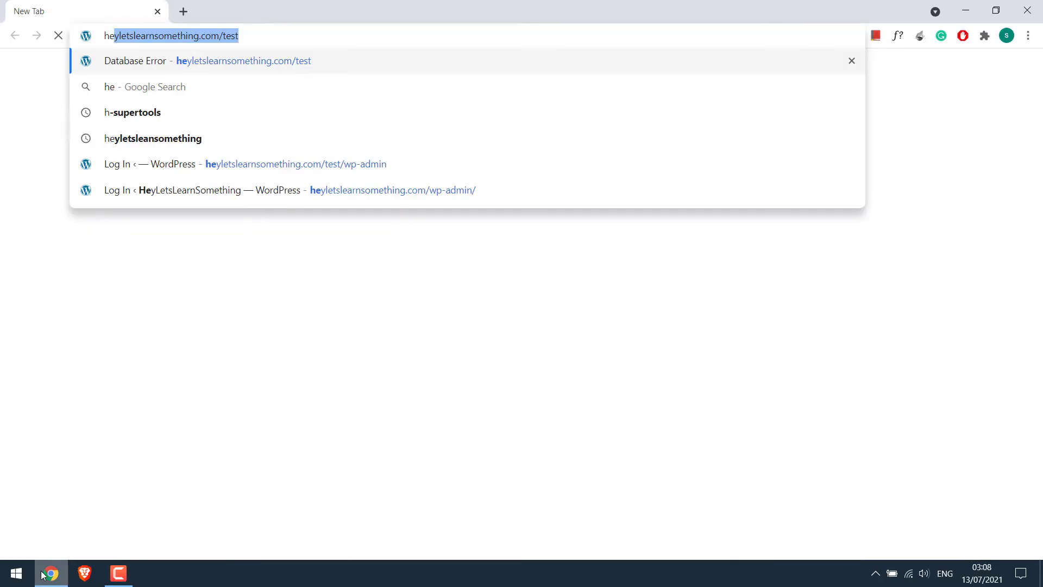
pyautogui.press('Right')
pyautogui.press('Return')
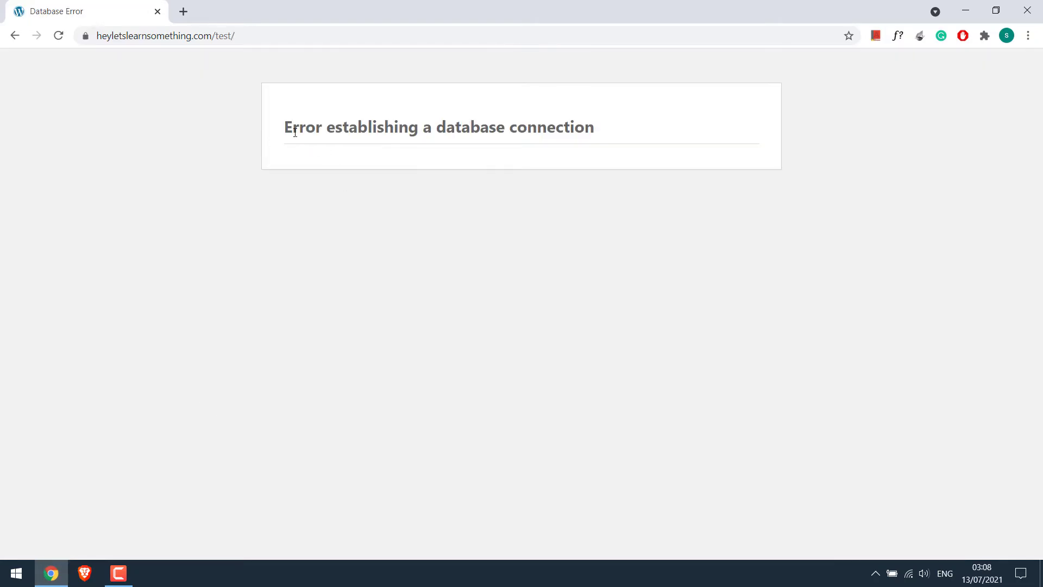
pyautogui.moveTo(283, 127); pyautogui.dragTo(620, 132)
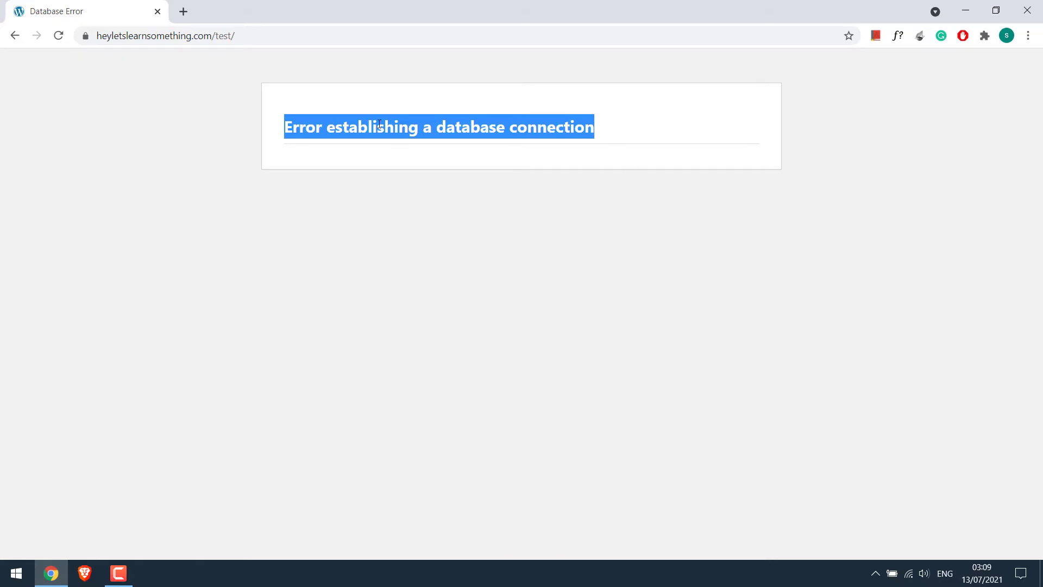
pyautogui.click(183, 12)
pyautogui.write('https://premium30.web-hosting.com:2083/')
# Step: Load the cPanel login page and sign in with the account username, password and security code
pyautogui.press('Return')
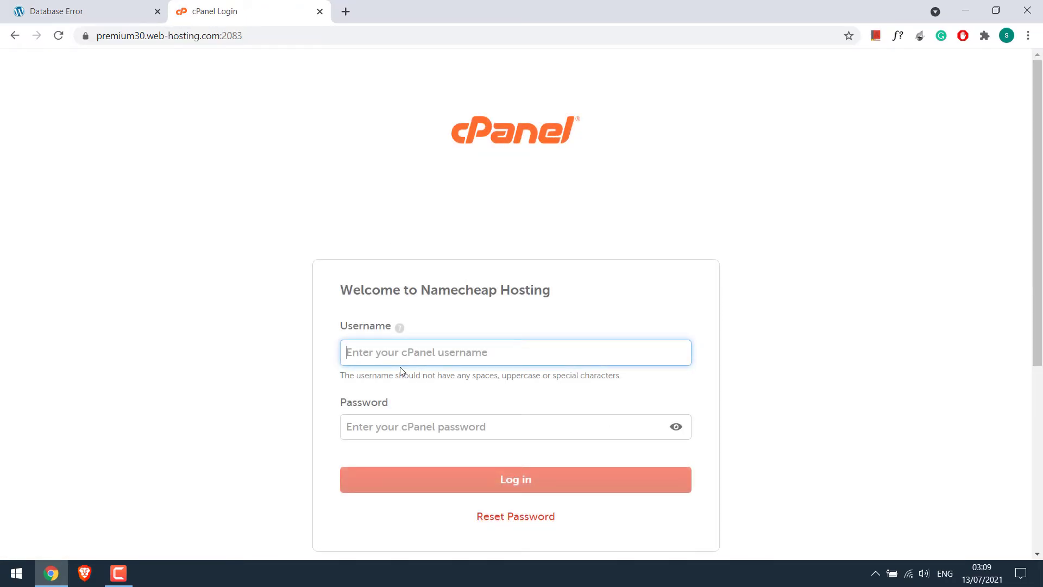
pyautogui.hotkey('ctrl', 'v')
pyautogui.click(357, 426)
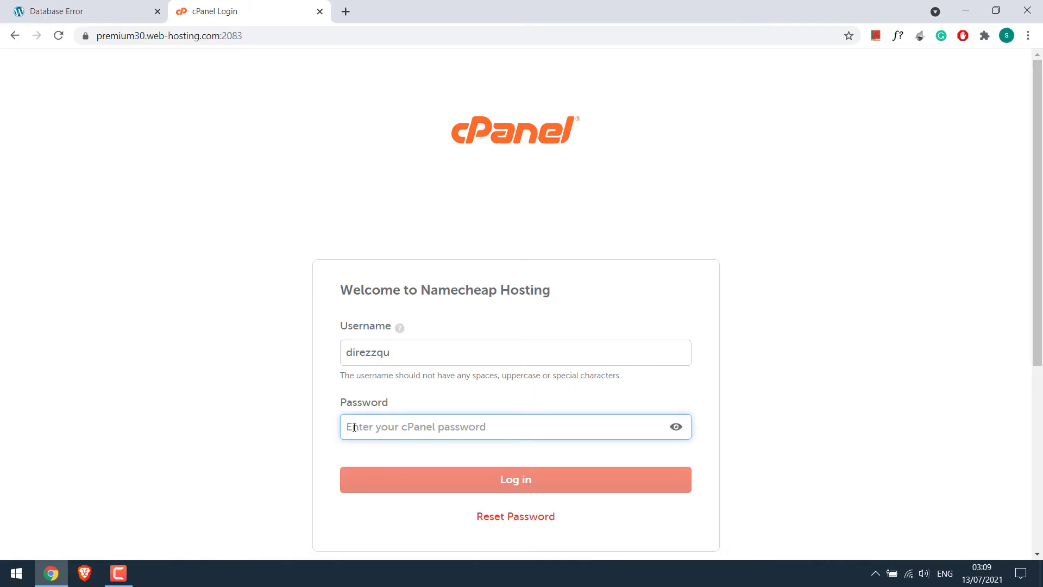
pyautogui.hotkey('ctrl', 'v')
pyautogui.click(439, 482)
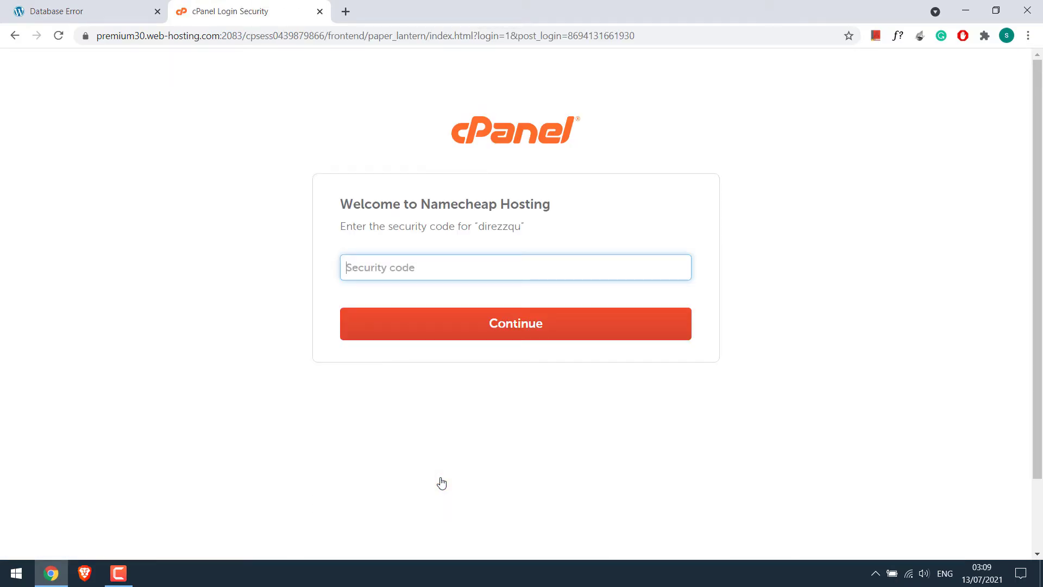
pyautogui.press('Return')
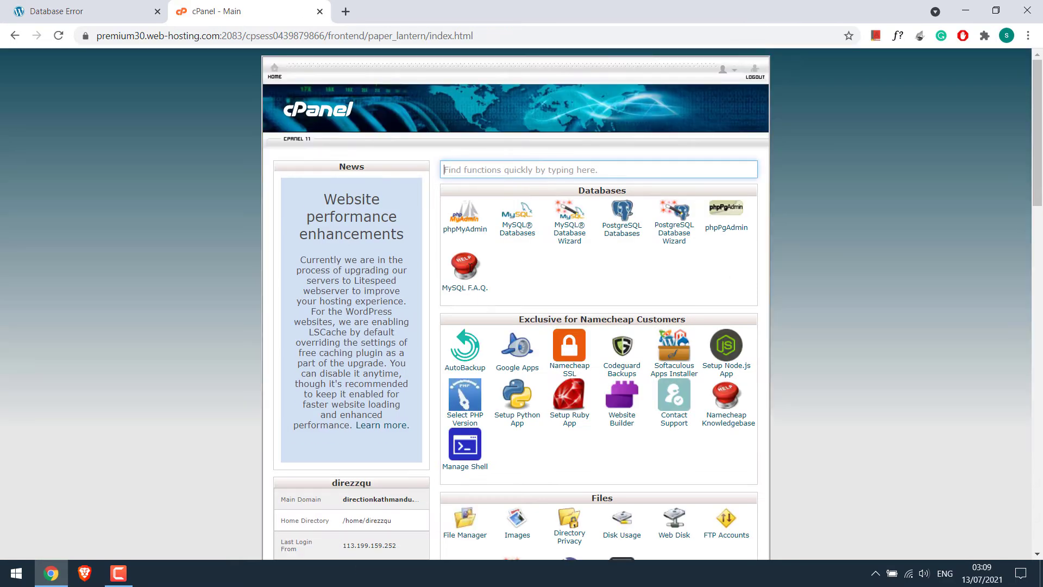
pyautogui.moveTo(1039, 149); pyautogui.dragTo(1021, 136)
# Step: Open File Manager from the cPanel dashboard and go into the public_html folder
pyautogui.scroll(-1, 473, 483)
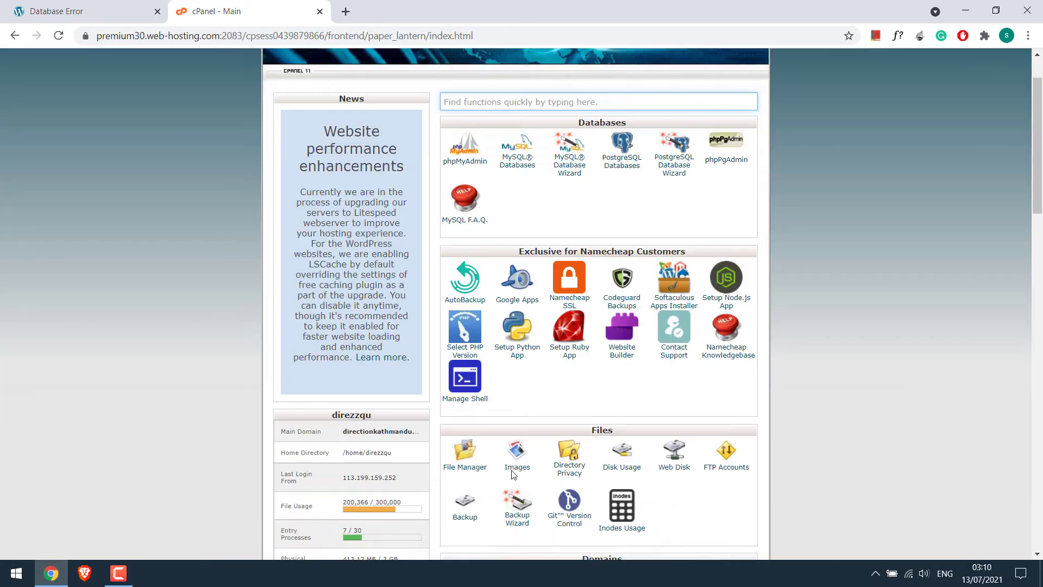
pyautogui.click(468, 461)
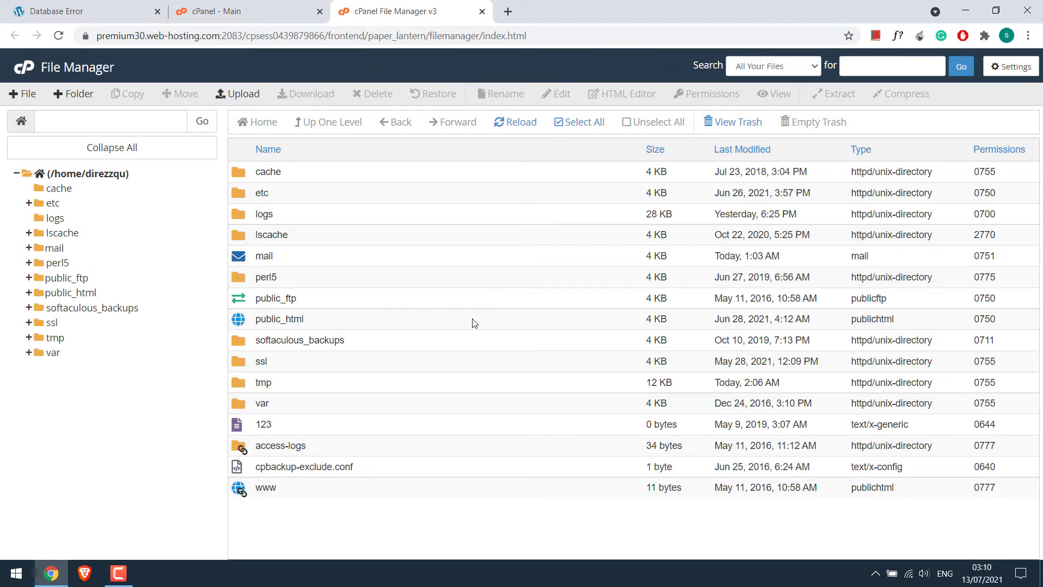
pyautogui.doubleClick(243, 324)
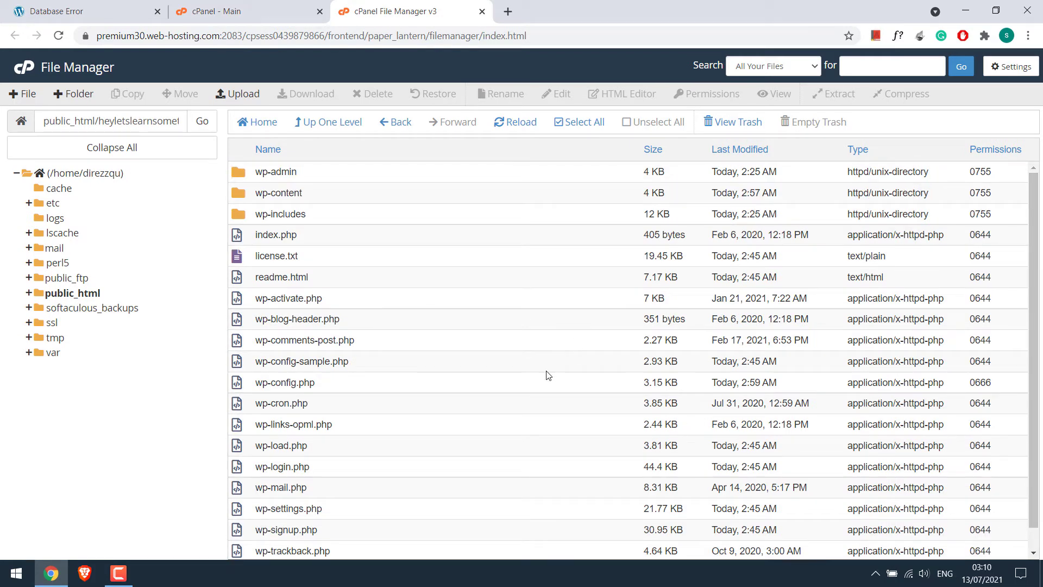
pyautogui.scroll(-1, 559, 392)
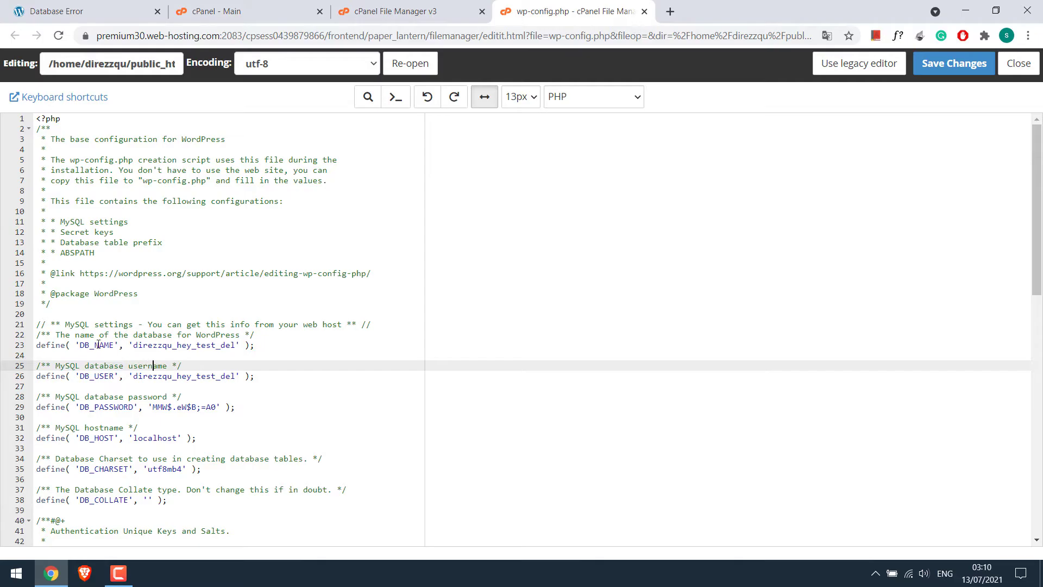
# Step: Highlight the DB_NAME and DB_PASSWORD values in wp-config.php, then return to the cPanel main dashboard
pyautogui.moveTo(80, 345); pyautogui.dragTo(118, 377)
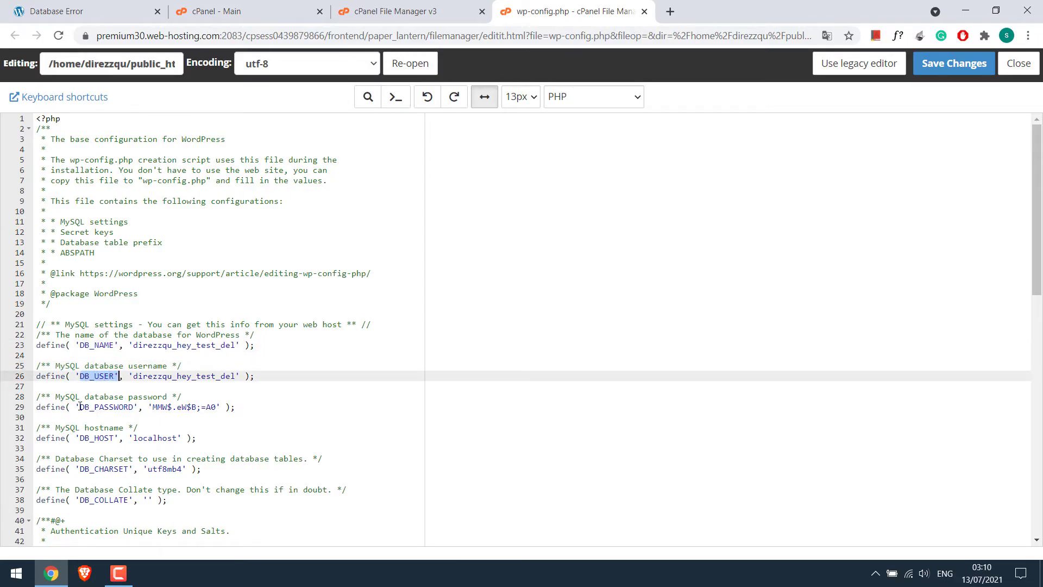
pyautogui.moveTo(81, 407); pyautogui.dragTo(133, 408)
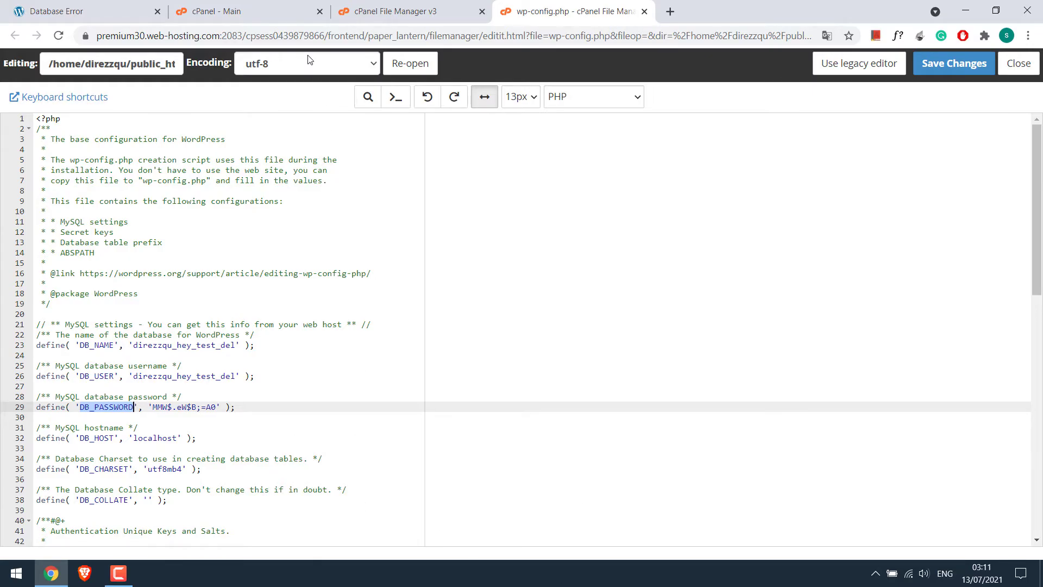
pyautogui.click(246, 4)
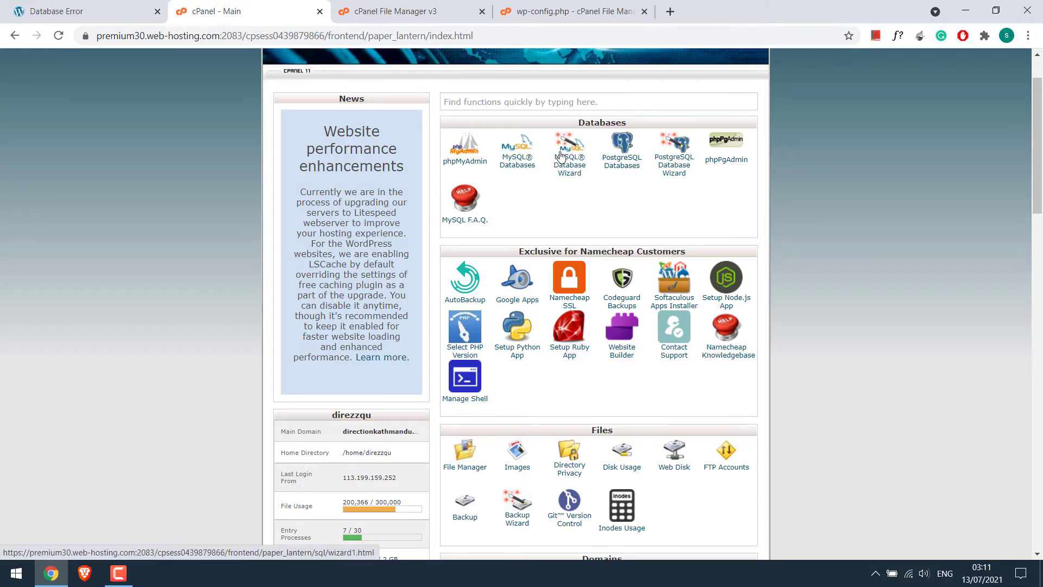
# Step: Open MySQL Databases, page to the site's 808 KB test database, and highlight it and the MySQL Users heading
pyautogui.click(518, 163)
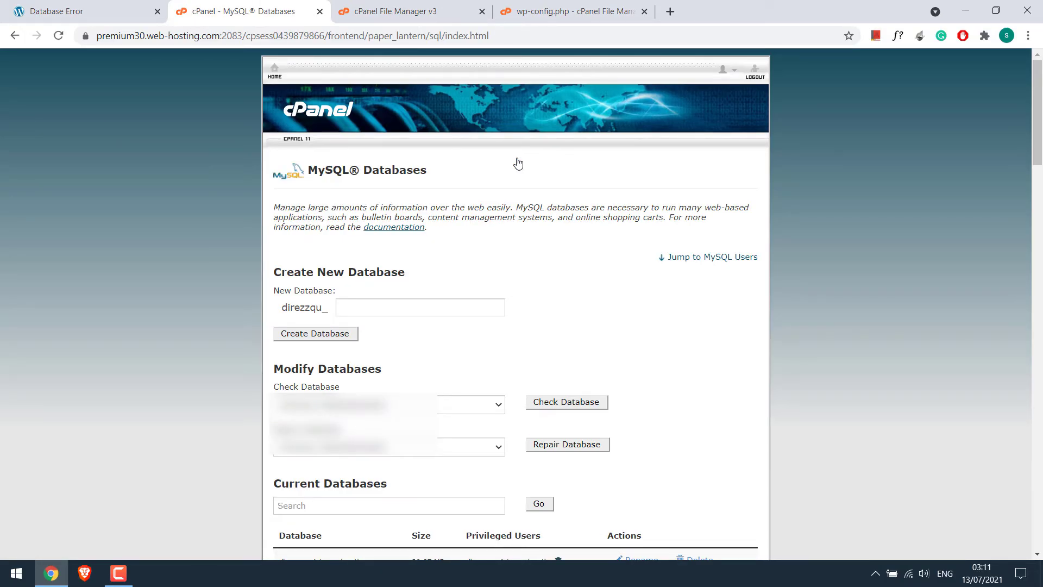
pyautogui.moveTo(1036, 108); pyautogui.dragTo(1036, 197)
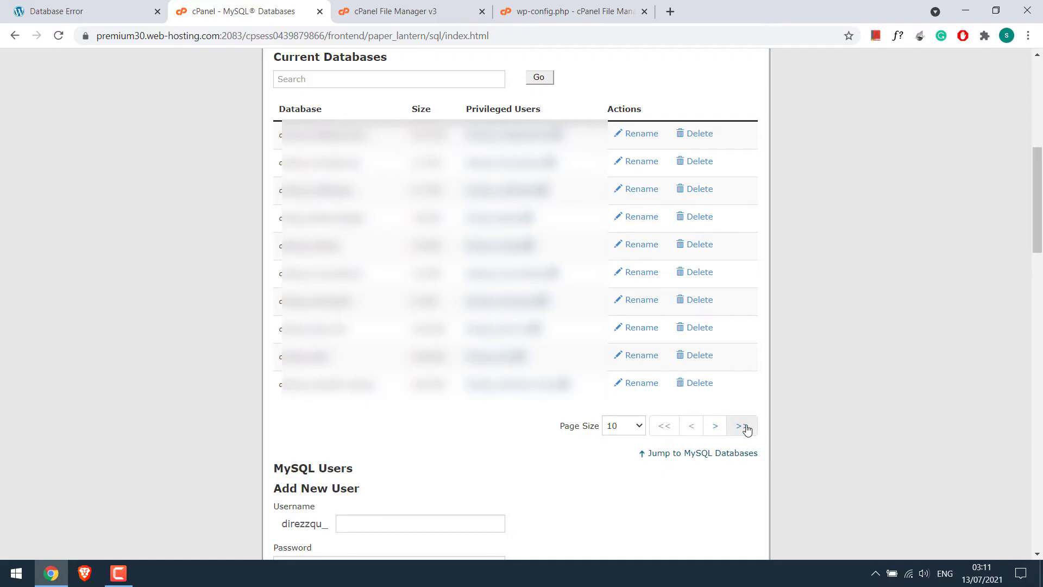
pyautogui.click(715, 426)
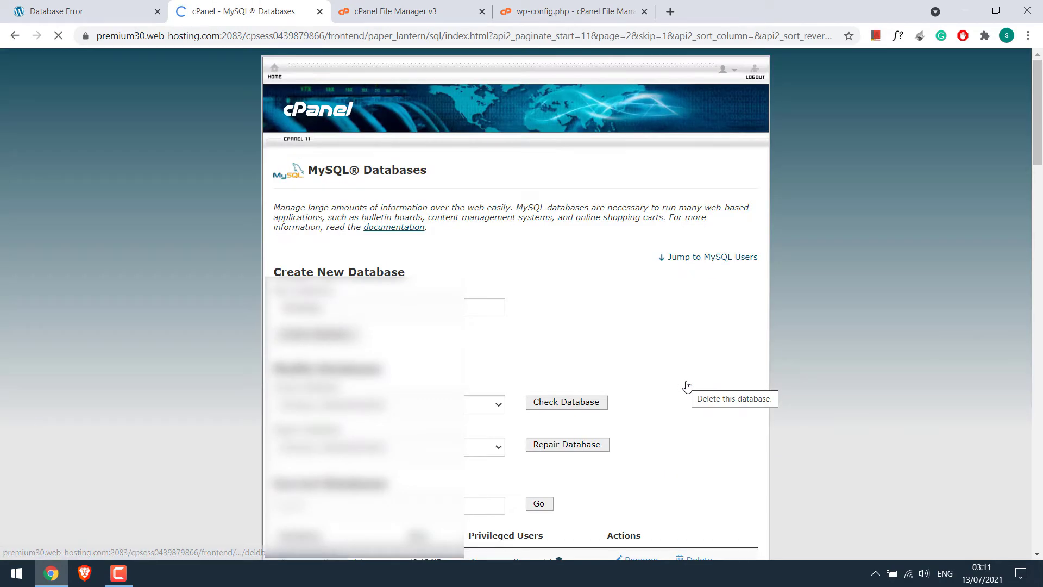
pyautogui.moveTo(1035, 142); pyautogui.dragTo(1030, 233)
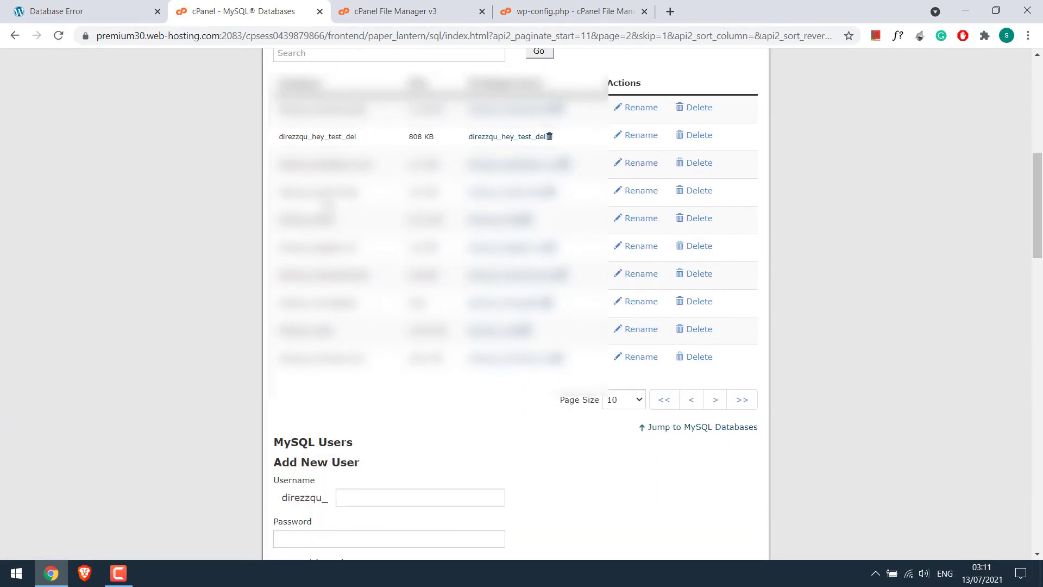
pyautogui.moveTo(275, 141); pyautogui.dragTo(356, 141)
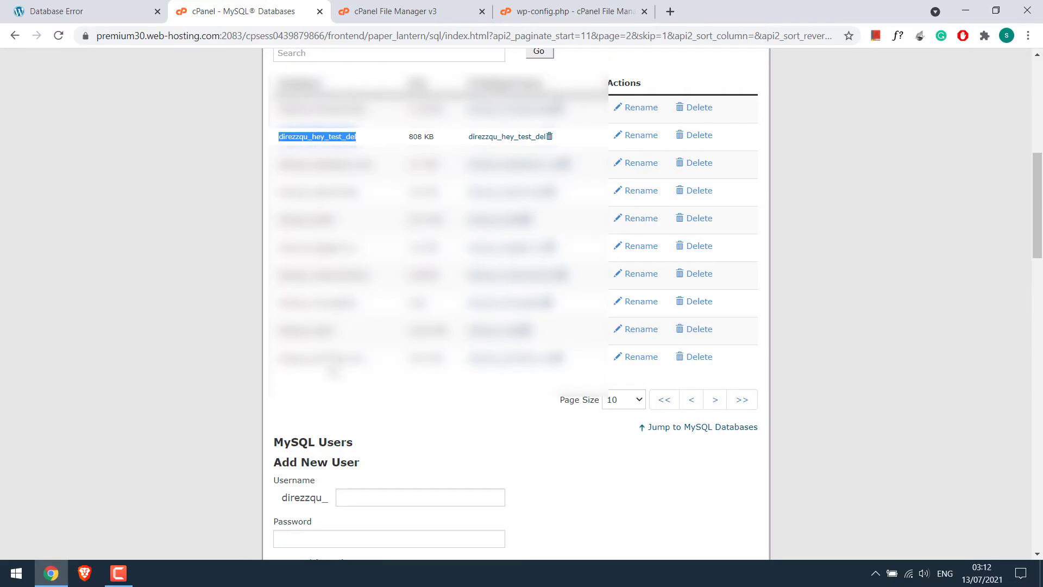
pyautogui.moveTo(272, 438); pyautogui.dragTo(360, 446)
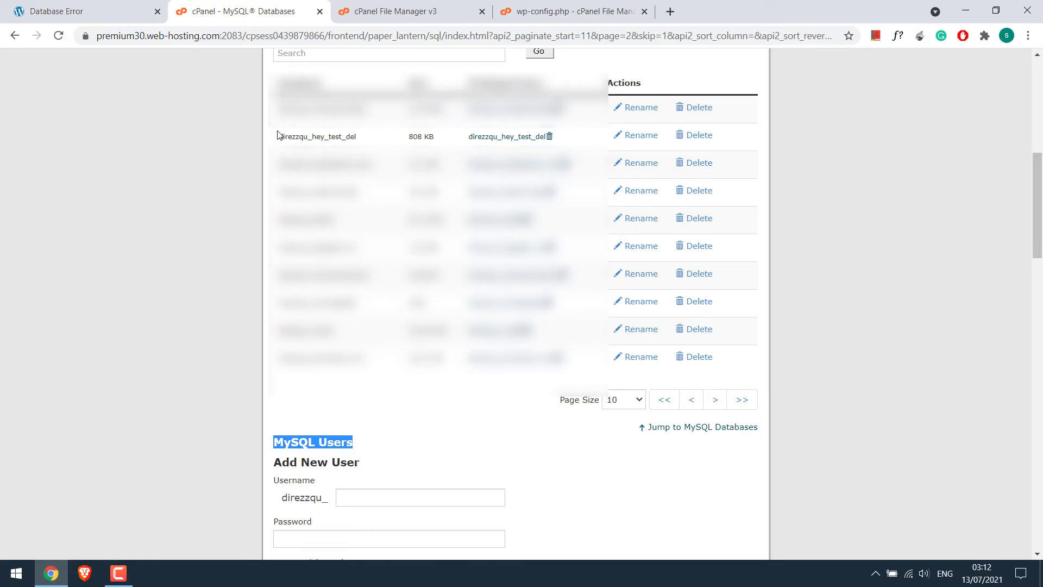
pyautogui.moveTo(277, 134); pyautogui.dragTo(356, 136)
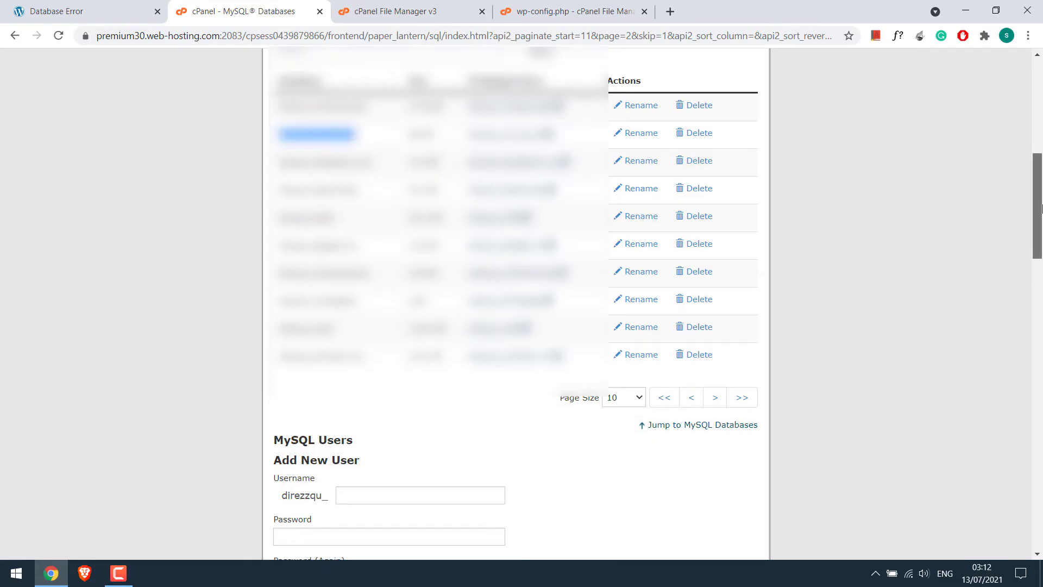
pyautogui.scroll(-7, 825, 292)
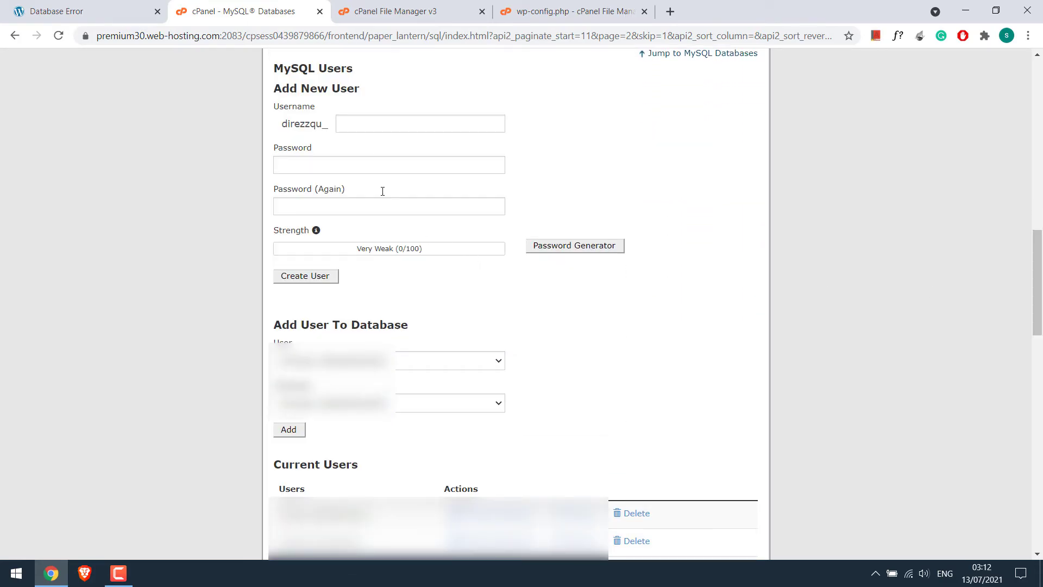
# Step: Select and copy the test database user's name from the Current Users list
pyautogui.click(374, 131)
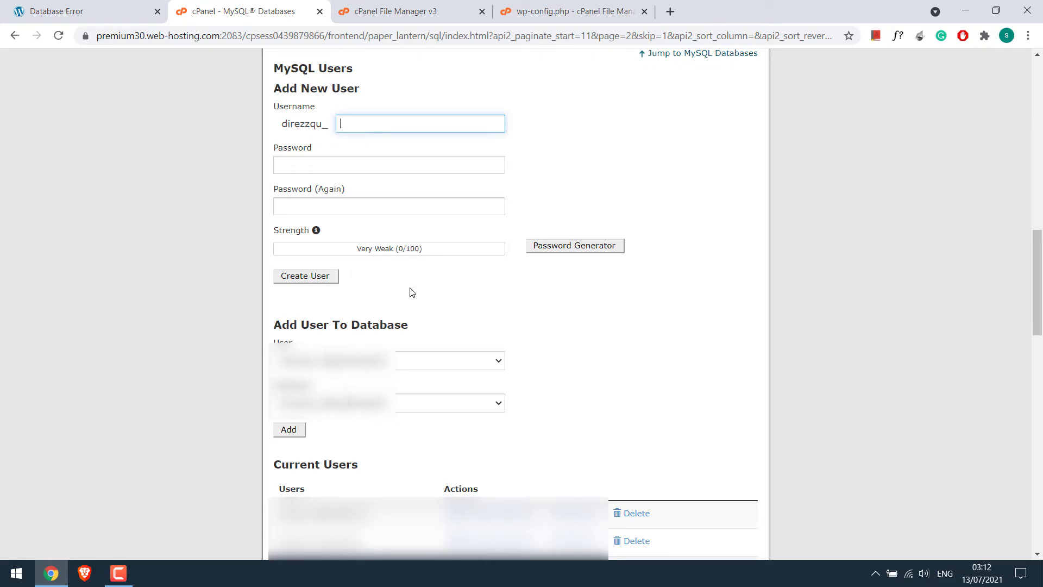
pyautogui.moveTo(1038, 282); pyautogui.dragTo(1040, 391)
pyautogui.moveTo(278, 317); pyautogui.dragTo(358, 316)
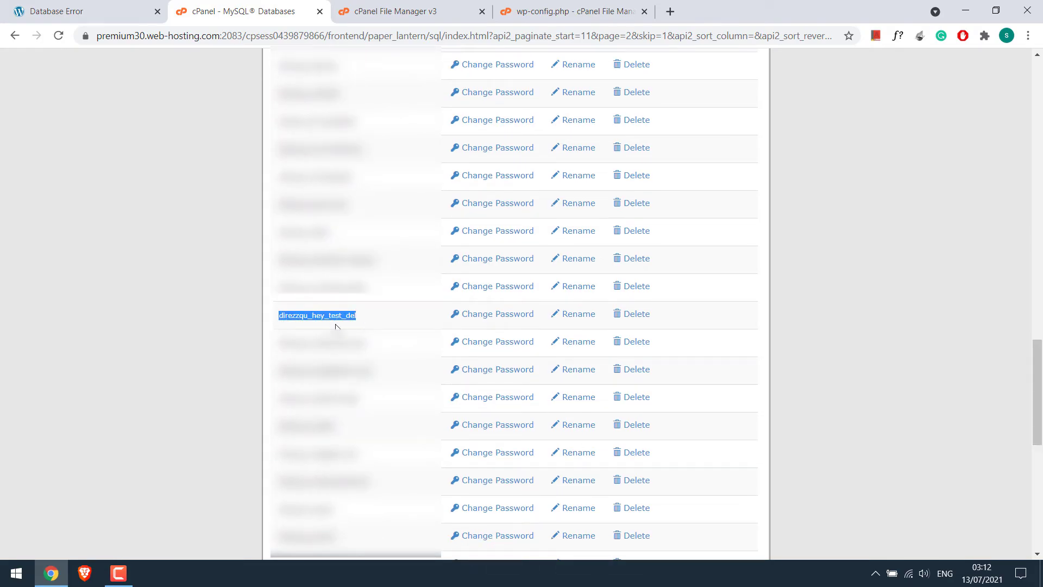
pyautogui.rightClick(336, 325)
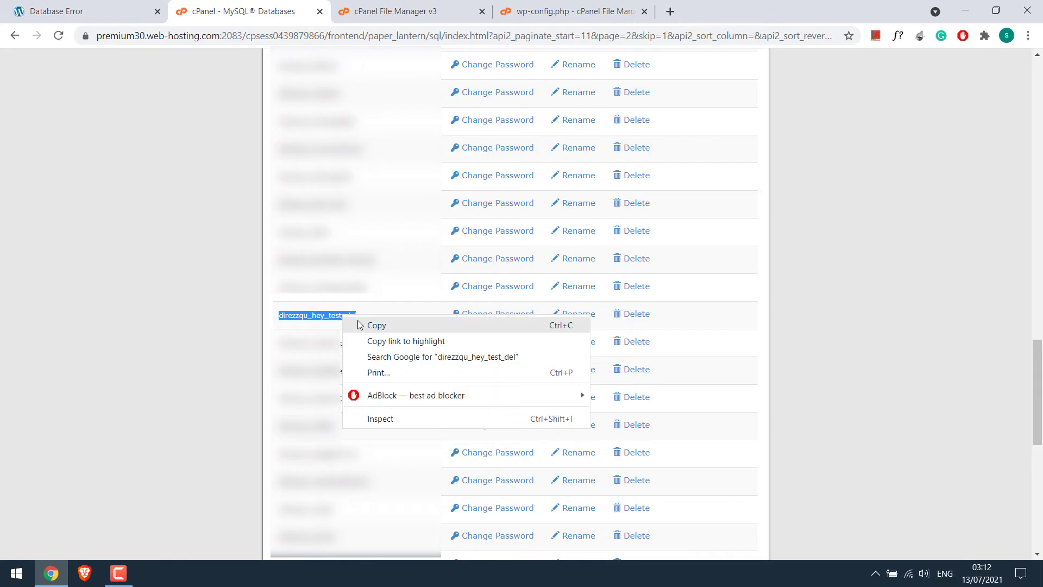
pyautogui.click(362, 325)
# Step: Open Notepad and paste the user name on two lines
pyautogui.press('super')
pyautogui.write('notepad')
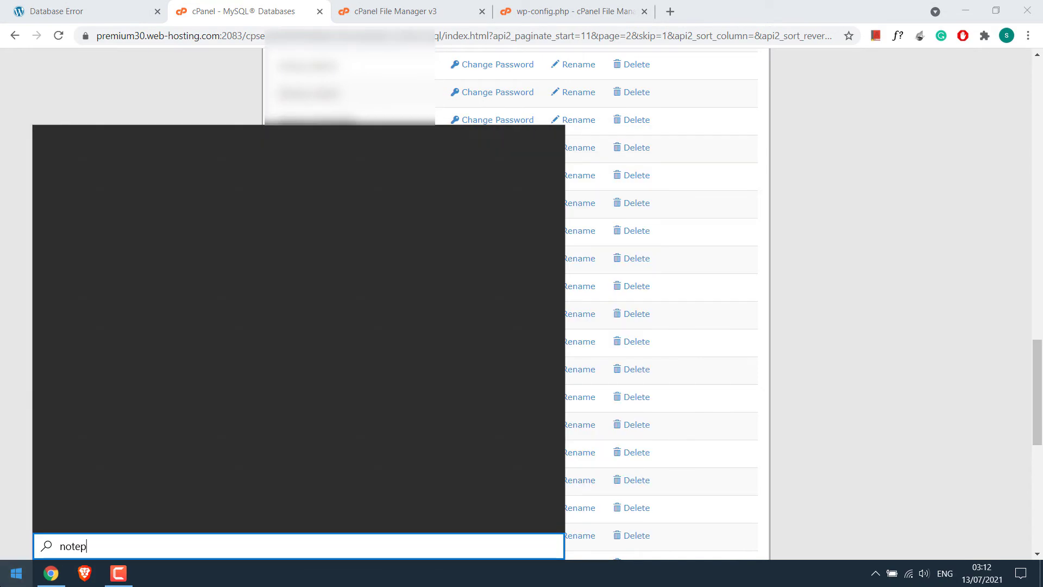
pyautogui.press('Return')
pyautogui.hotkey('ctrl', 'v')
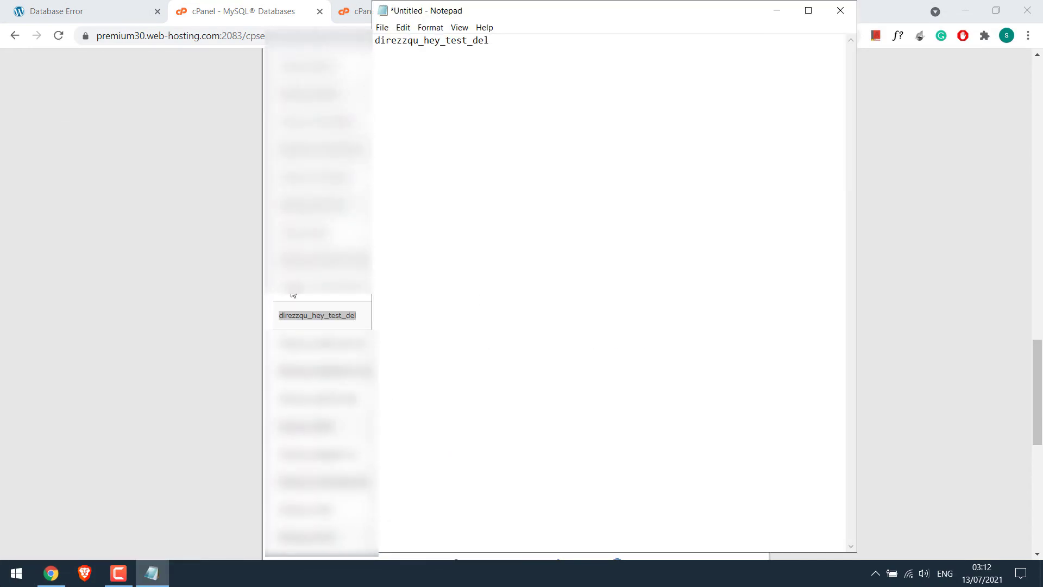
pyautogui.hotkey('alt', 'Tab')
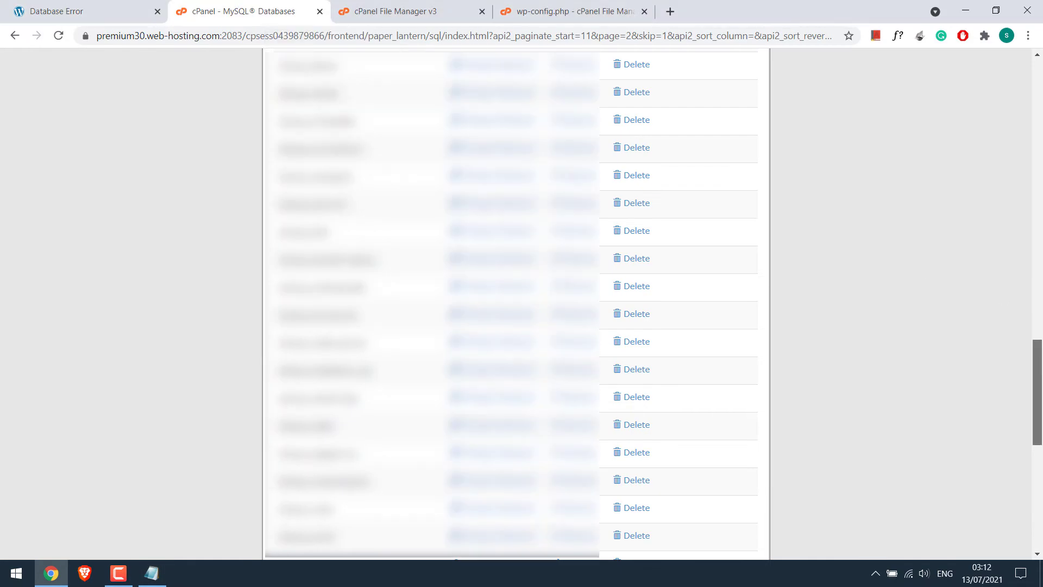
pyautogui.moveTo(1035, 342); pyautogui.dragTo(936, 387)
pyautogui.hotkey('alt', 'Tab')
pyautogui.press('Return')
pyautogui.hotkey('ctrl', 'v')
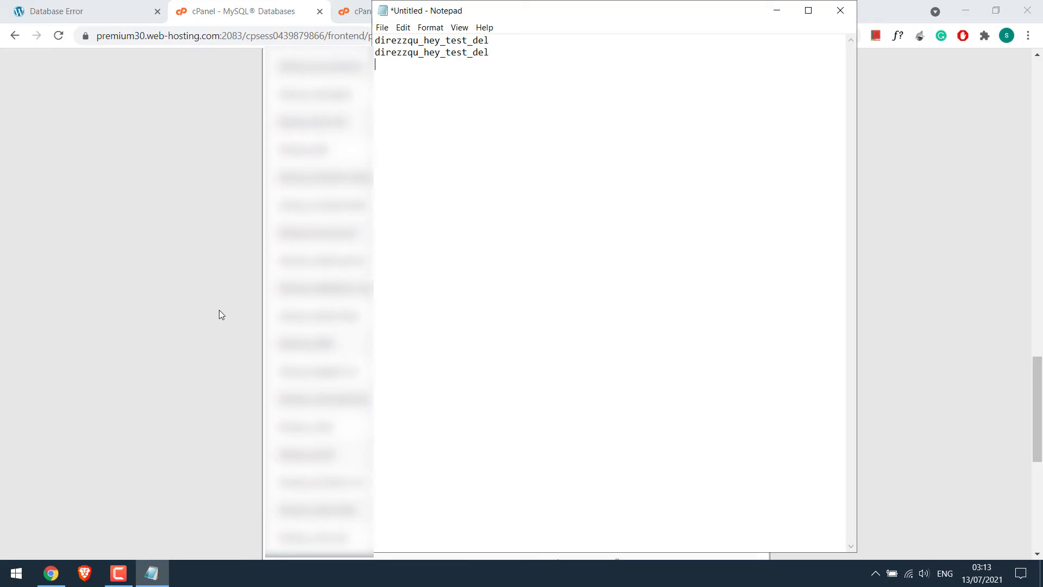
# Step: Generate a strong password for the test database user, copy it, and apply it
pyautogui.click(219, 309)
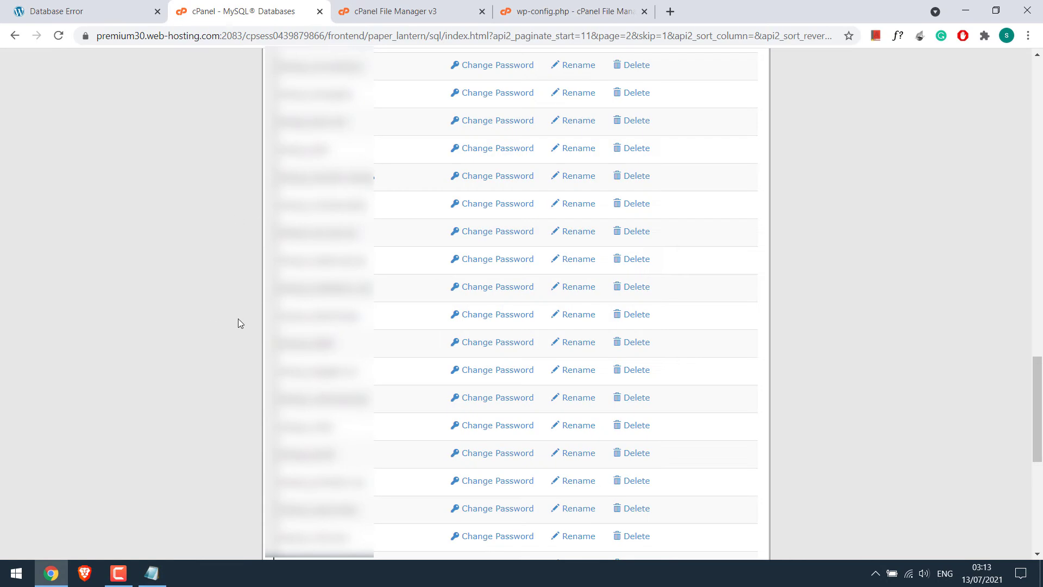
pyautogui.click(513, 241)
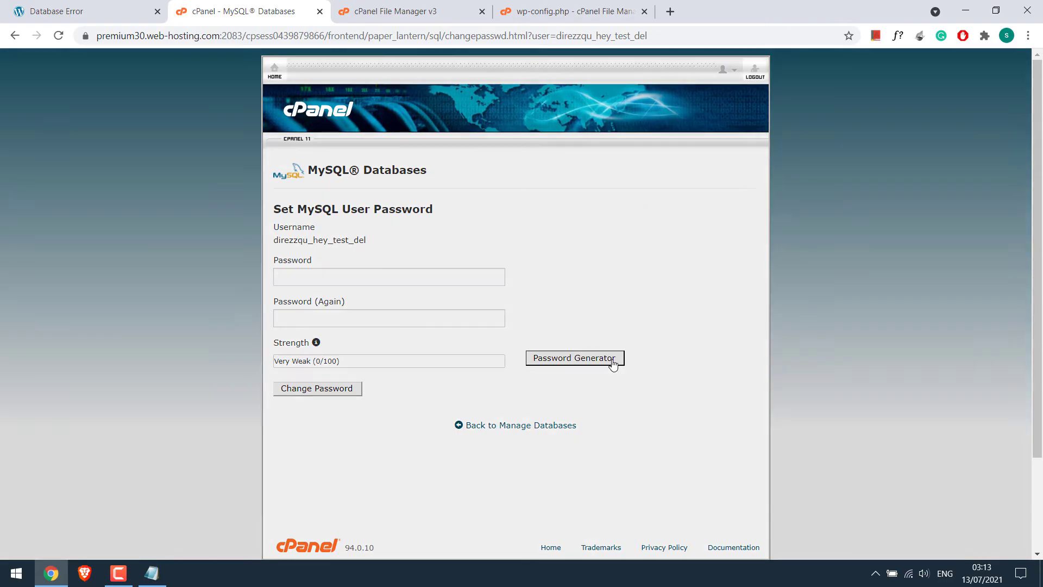
pyautogui.click(613, 364)
pyautogui.moveTo(521, 263); pyautogui.dragTo(349, 266)
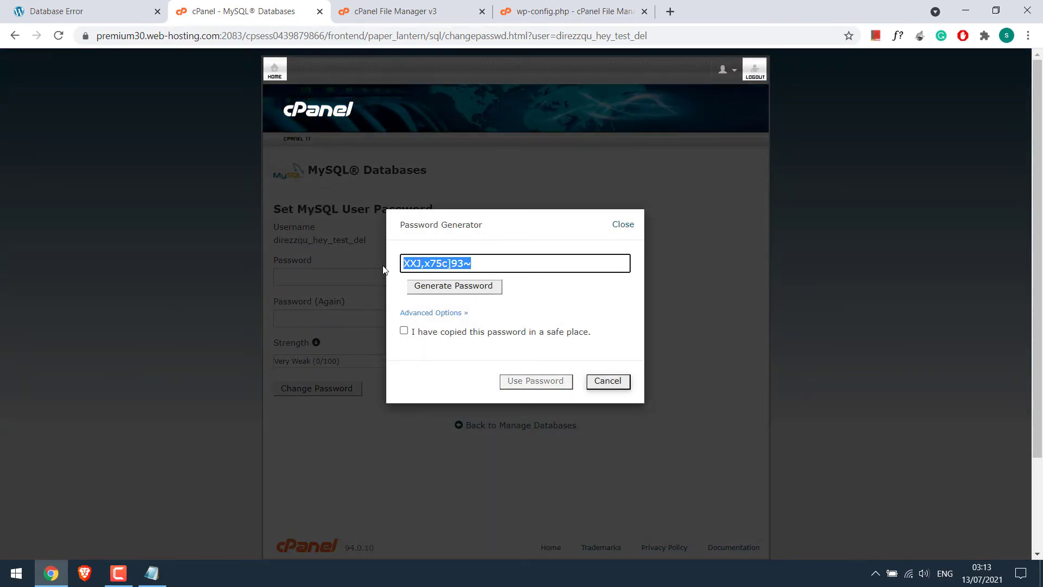
pyautogui.click(406, 331)
pyautogui.click(536, 381)
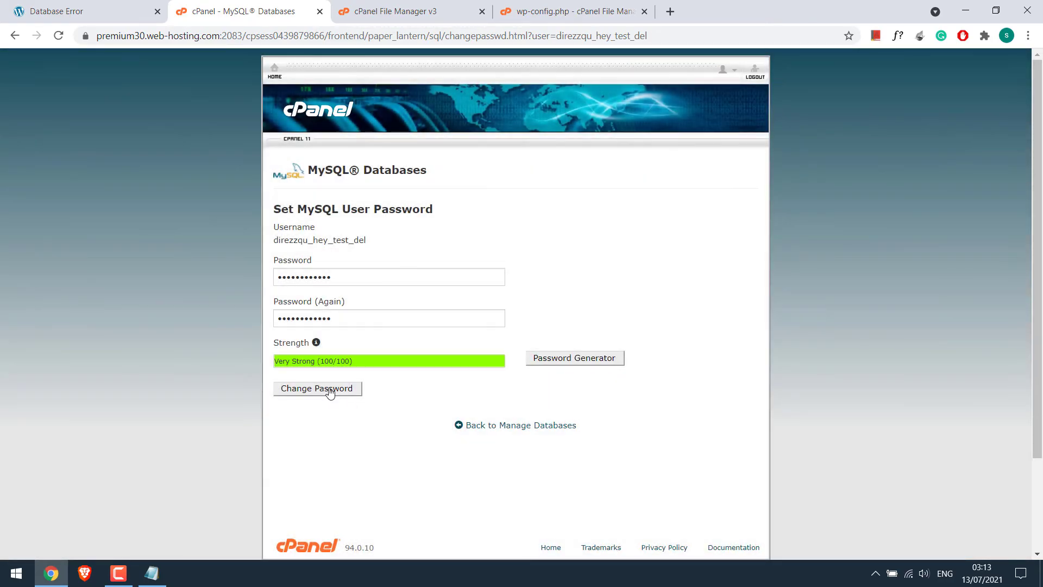
pyautogui.click(317, 388)
# Step: Paste the new password into the Notepad note and return to cPanel
pyautogui.click(152, 573)
pyautogui.hotkey('ctrl', 'v')
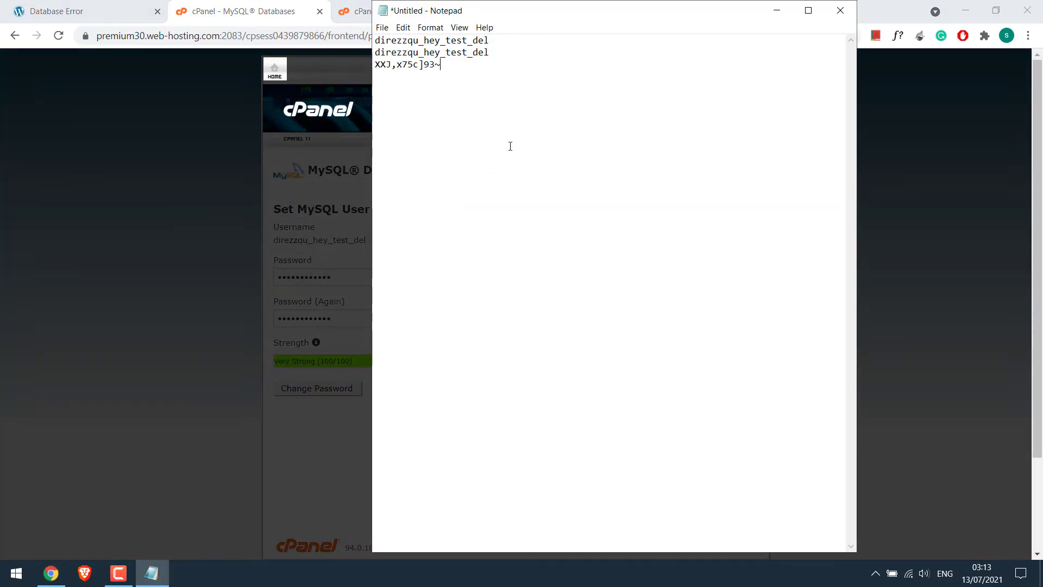
pyautogui.click(306, 364)
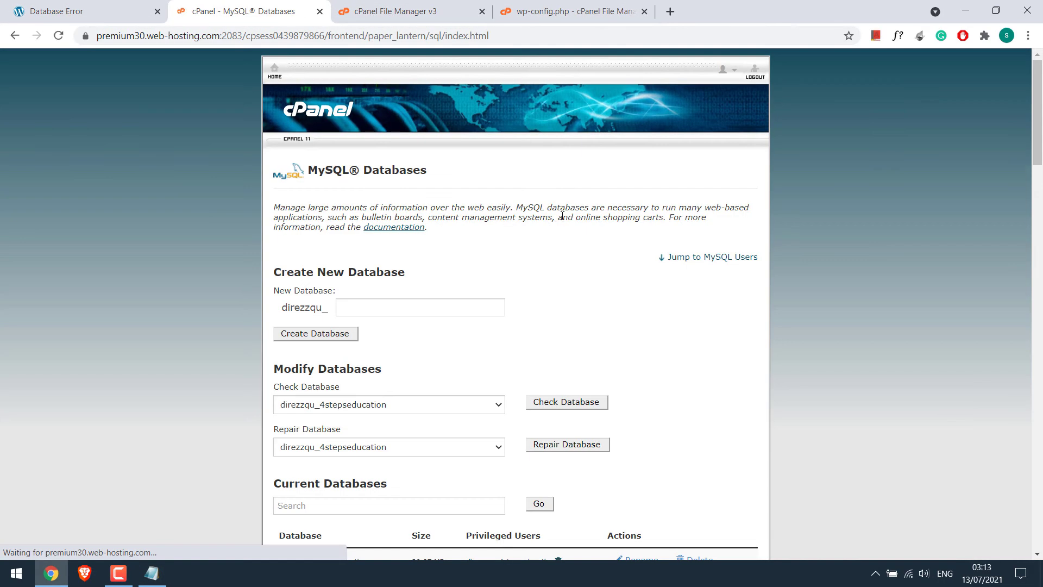
# Step: In wp-config.php, replace the DB_NAME and DB_USER values with the copied user name
pyautogui.click(549, 6)
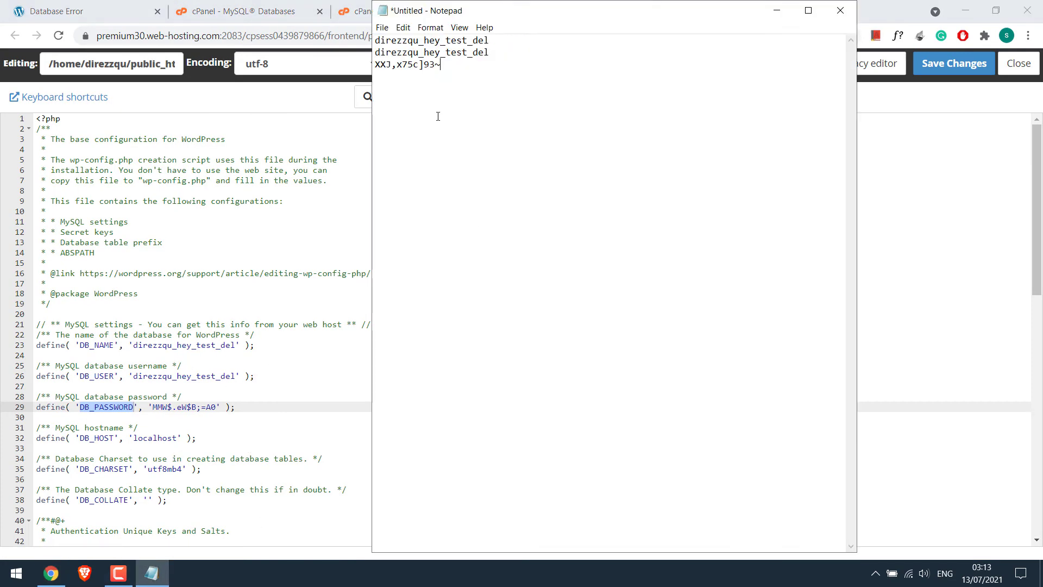
pyautogui.click(151, 573)
pyautogui.doubleClick(375, 40)
pyautogui.click(176, 376)
pyautogui.moveTo(133, 346); pyautogui.dragTo(237, 346)
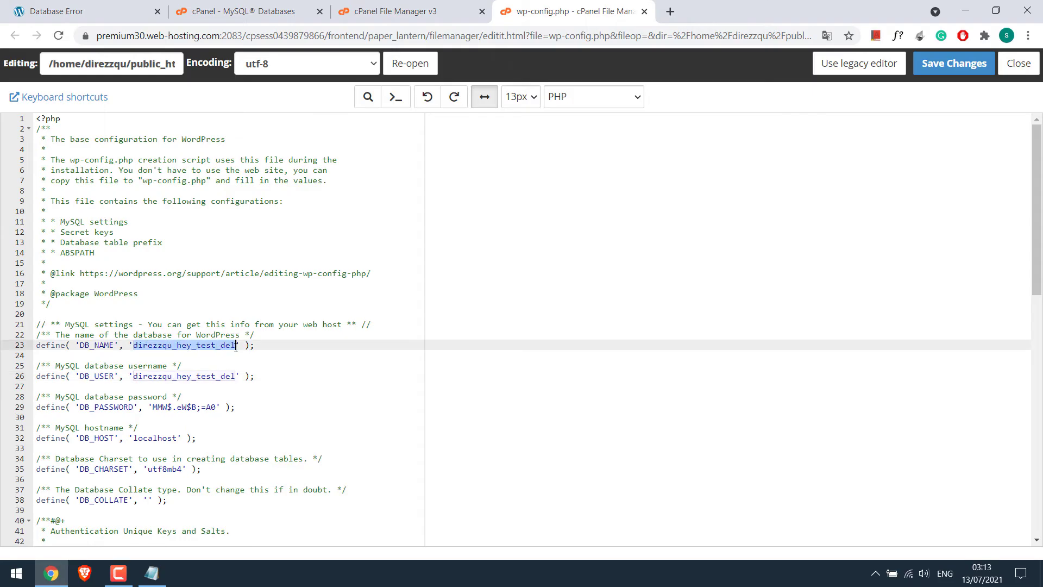
pyautogui.hotkey('ctrl', 'v')
pyautogui.moveTo(133, 376); pyautogui.dragTo(237, 376)
pyautogui.hotkey('ctrl', 'v')
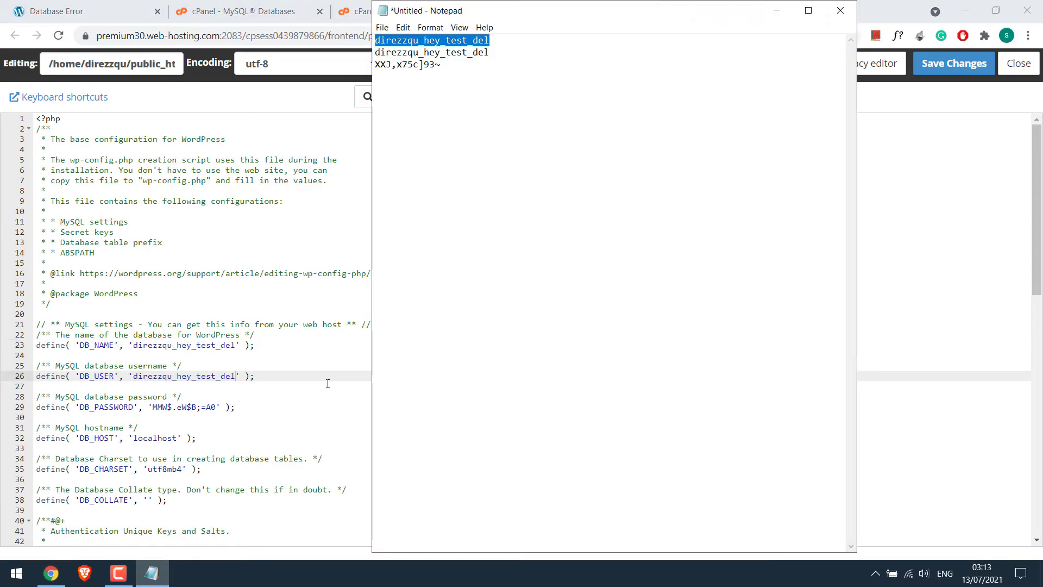
# Step: Replace the DB_PASSWORD value with the new password from Notepad and save wp-config.php
pyautogui.moveTo(440, 64); pyautogui.dragTo(375, 64)
pyautogui.moveTo(152, 407); pyautogui.dragTo(216, 407)
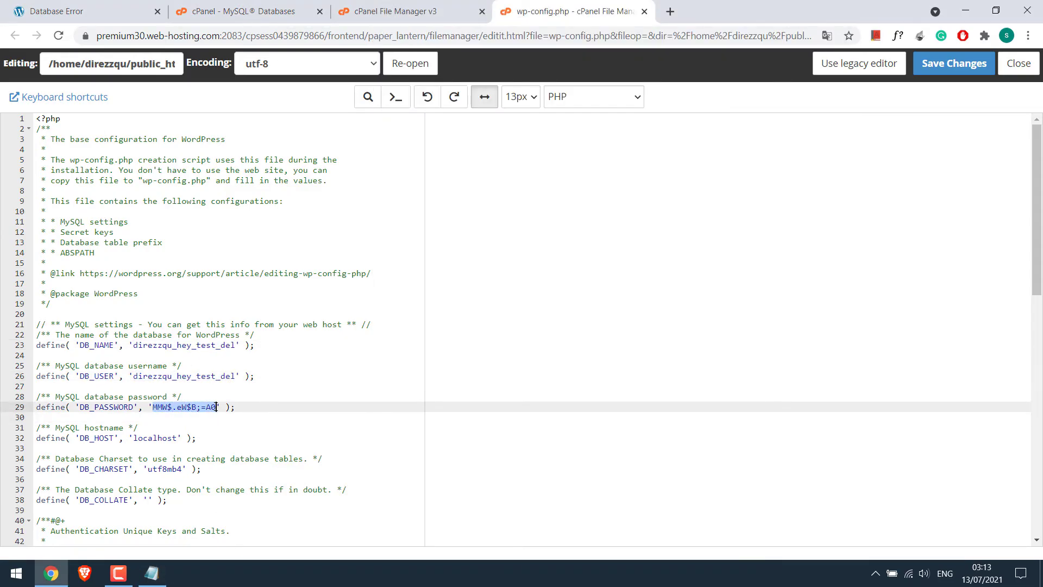
pyautogui.hotkey('ctrl', 'v')
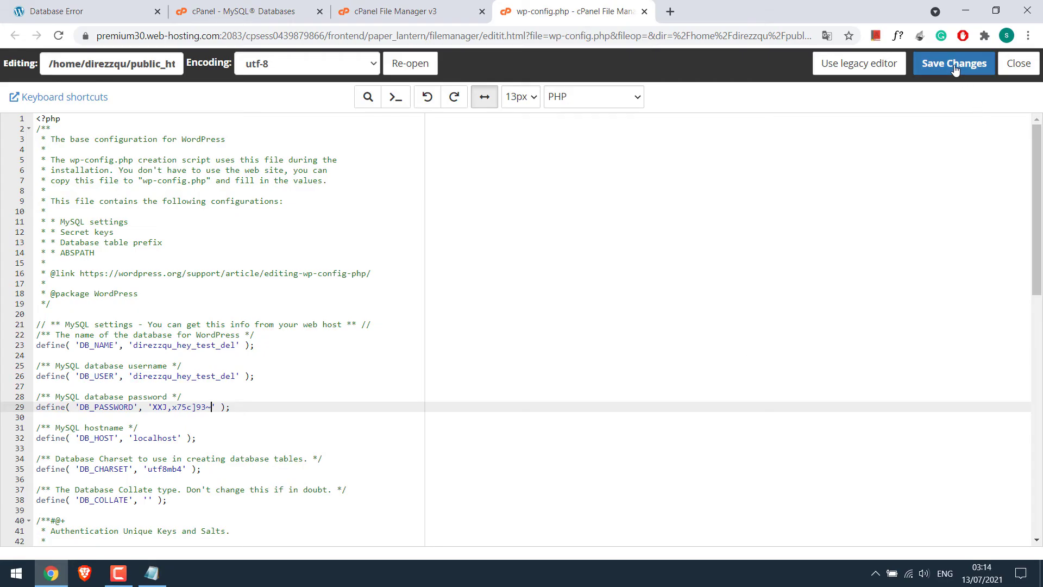
pyautogui.click(954, 64)
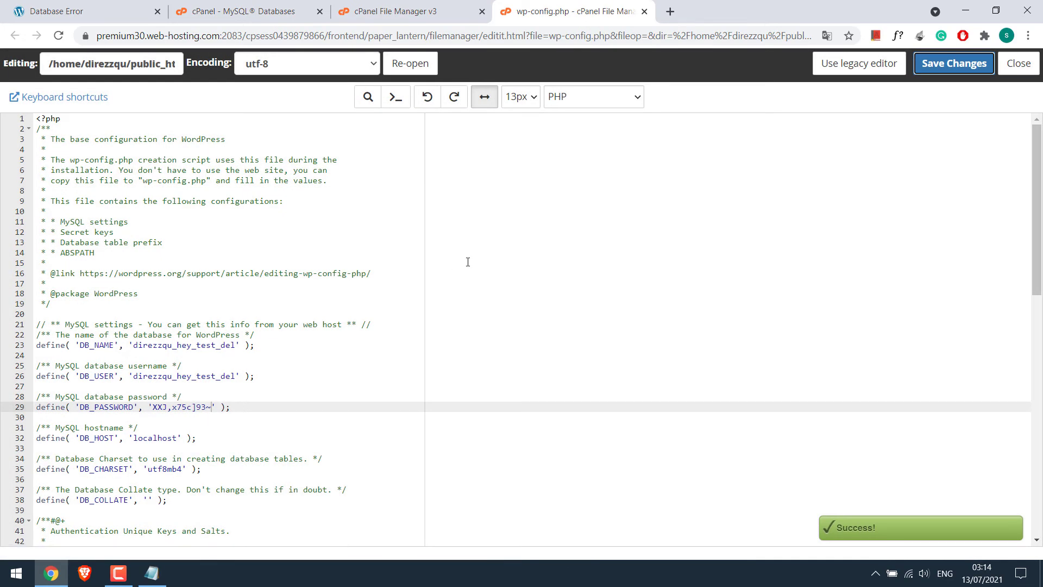
pyautogui.click(70, 12)
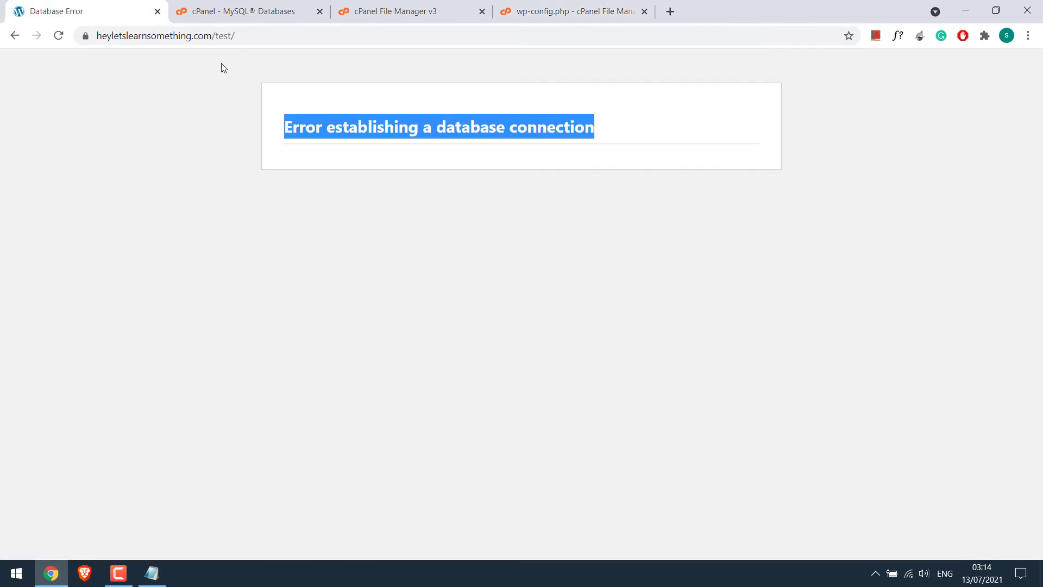
# Step: Reload heyletslearnsomething.com/test/ and confirm the Hello world! homepage now loads
pyautogui.click(266, 38)
pyautogui.press('Return')
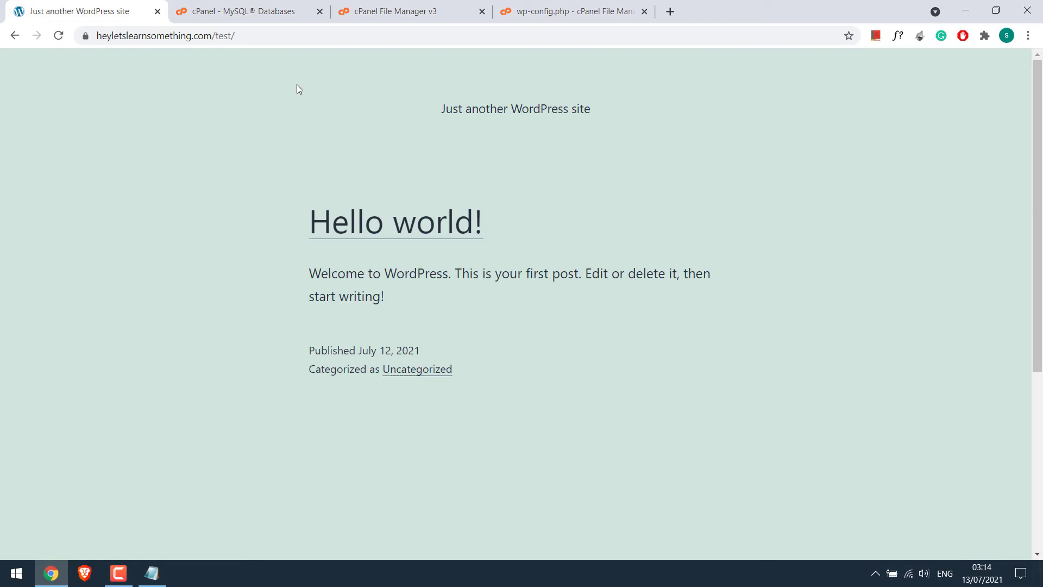
pyautogui.click(321, 36)
# Step: Load the site's wp-admin/maint/repair.php page and select its define('WP_ALLOW_REPAIR', true); line
pyautogui.click(326, 39)
pyautogui.write('wp-an')
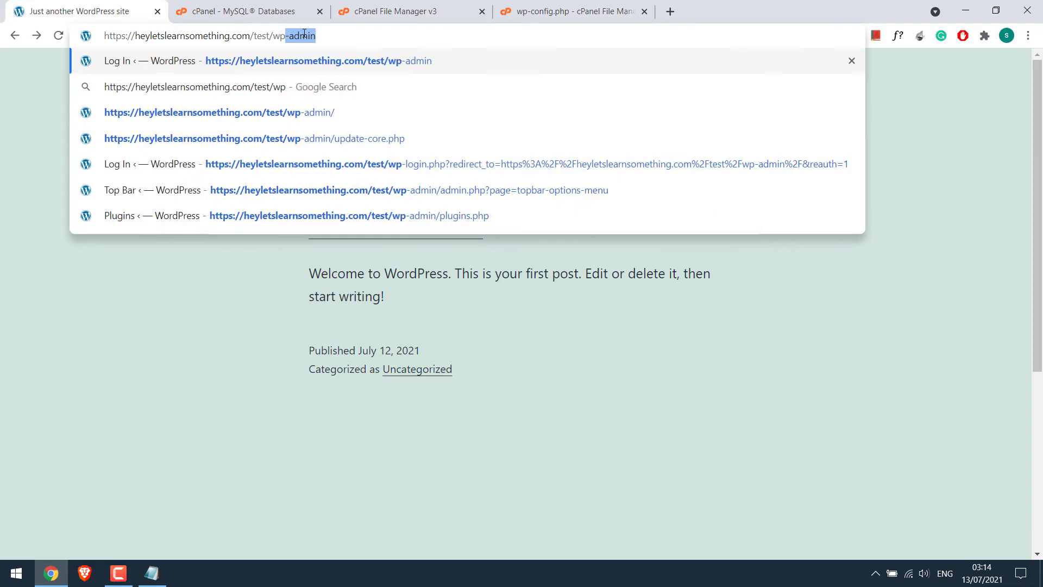
pyautogui.press('BackSpace')
pyautogui.write('dmin/')
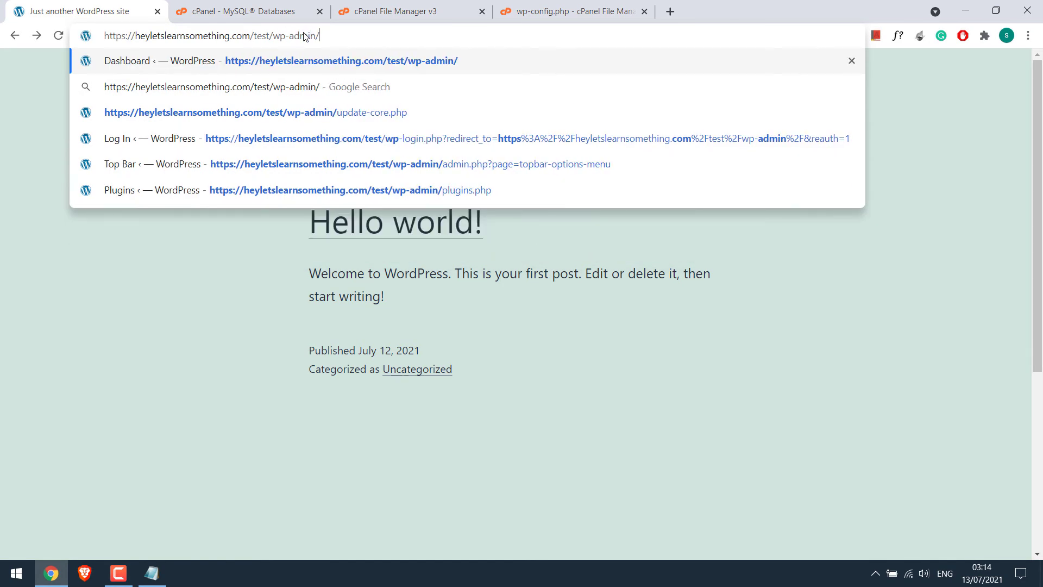
pyautogui.write('maint')
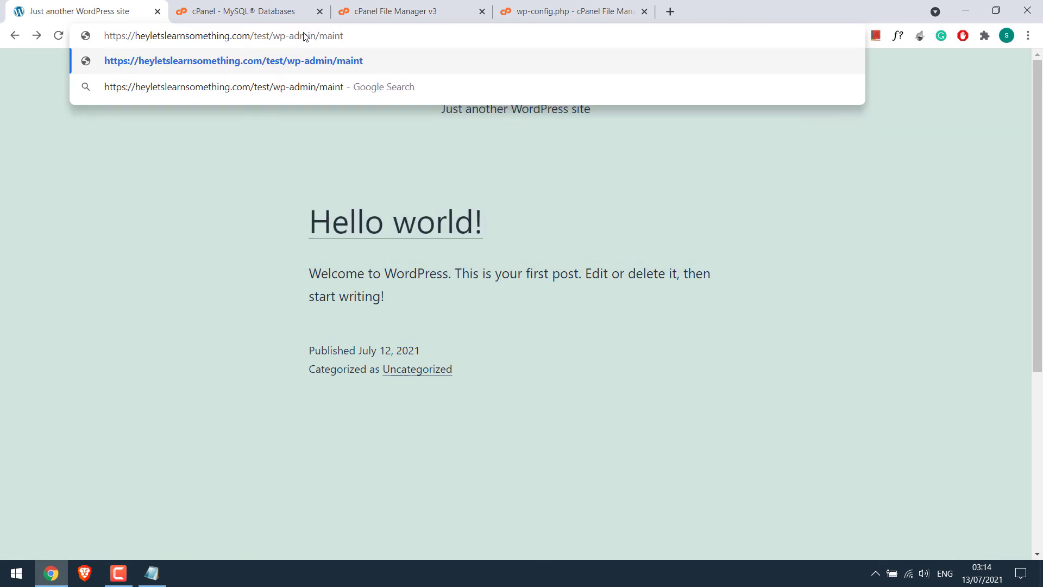
pyautogui.write('/repair.php')
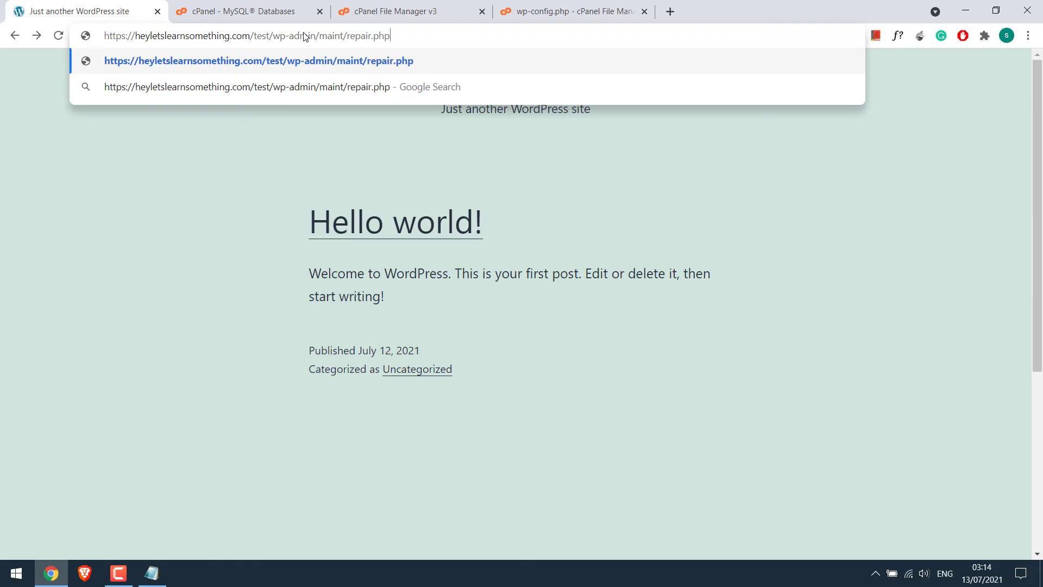
pyautogui.press('Return')
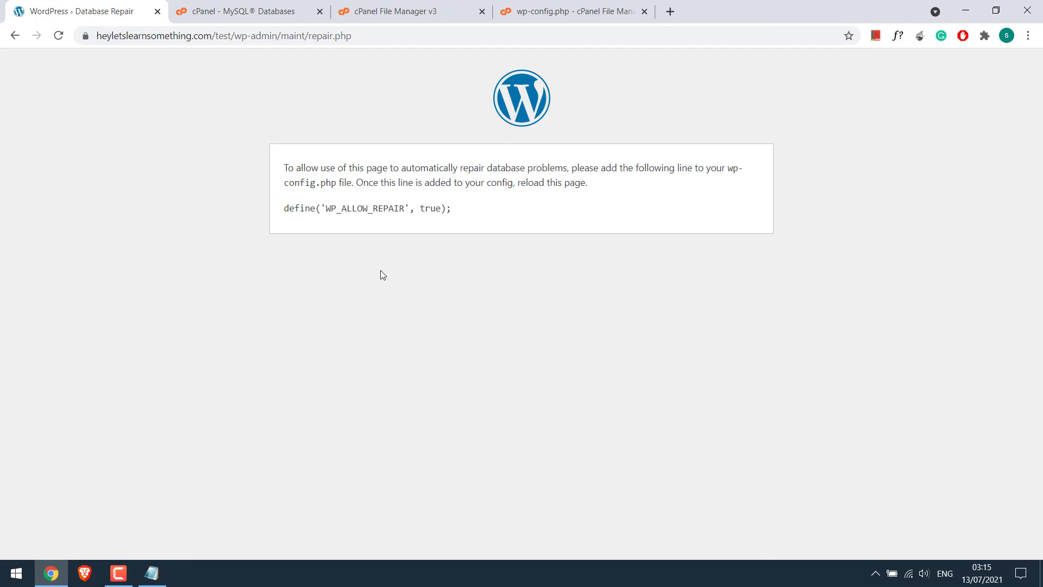
pyautogui.moveTo(284, 208); pyautogui.dragTo(454, 209)
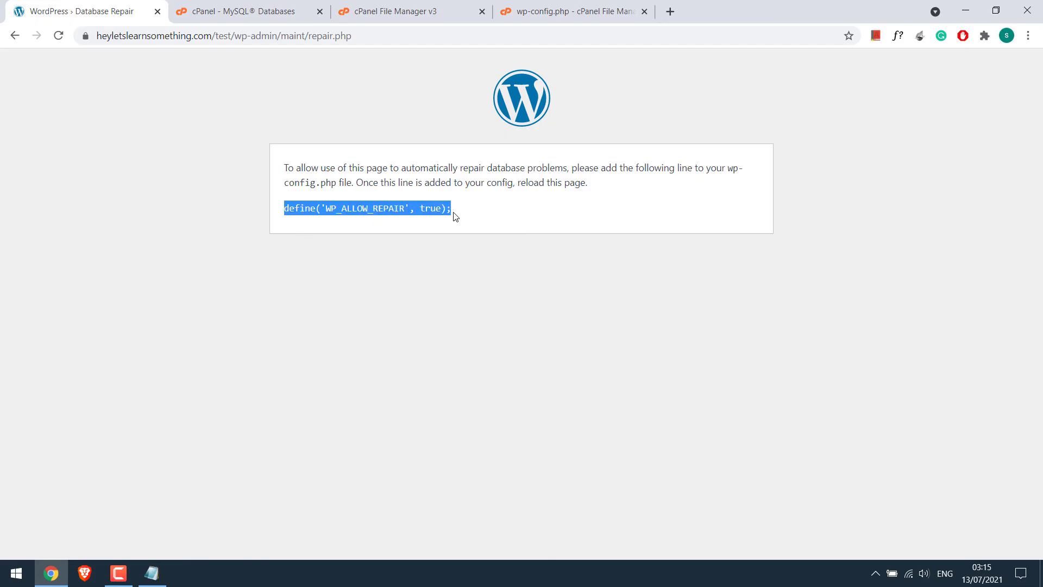
pyautogui.rightClick(427, 204)
# Step: Paste define('WP_ALLOW_REPAIR', true); into wp-config.php on line 81, above the stop-editing comment, and save
pyautogui.click(461, 214)
pyautogui.click(552, 6)
pyautogui.scroll(-10, 1020, 376)
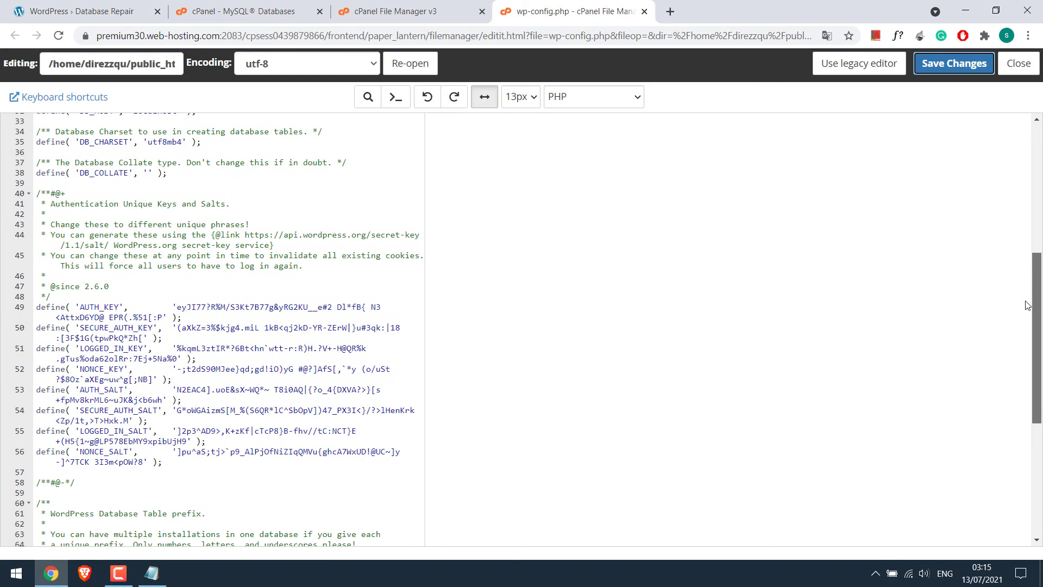
pyautogui.scroll(-2, 1020, 376)
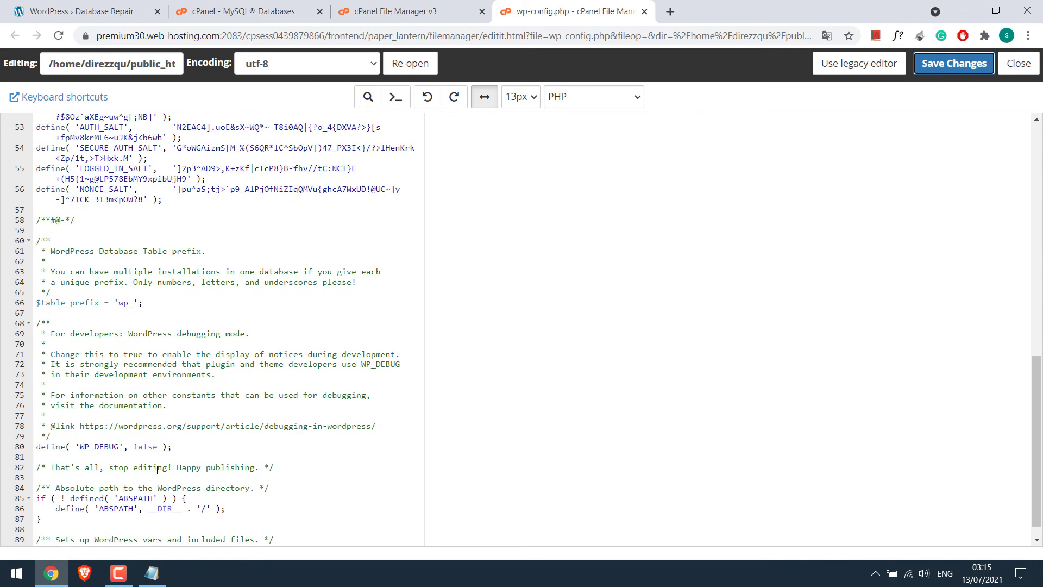
pyautogui.click(69, 456)
pyautogui.hotkey('ctrl', 'v')
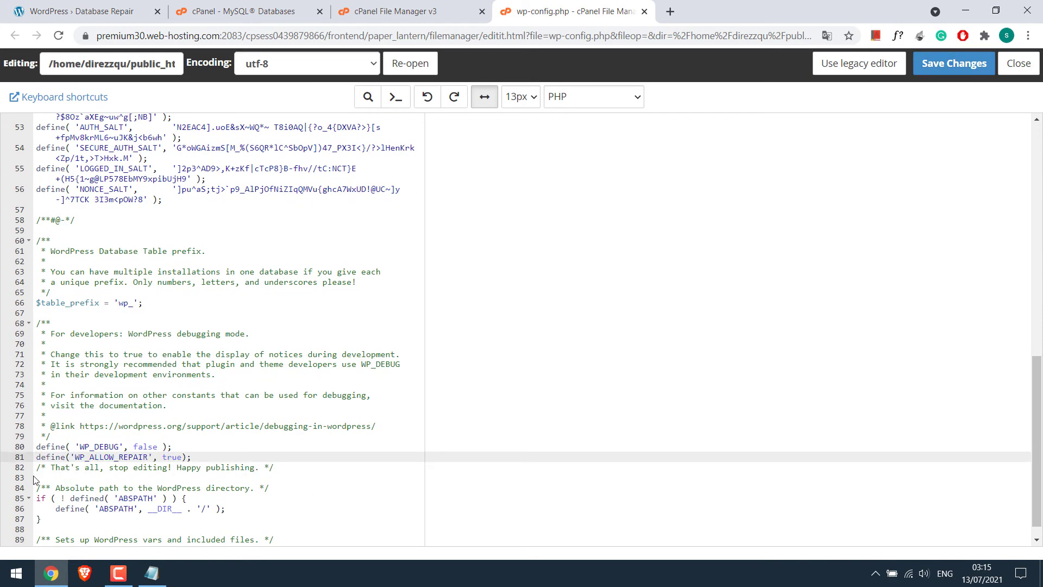
pyautogui.moveTo(38, 469); pyautogui.dragTo(271, 473)
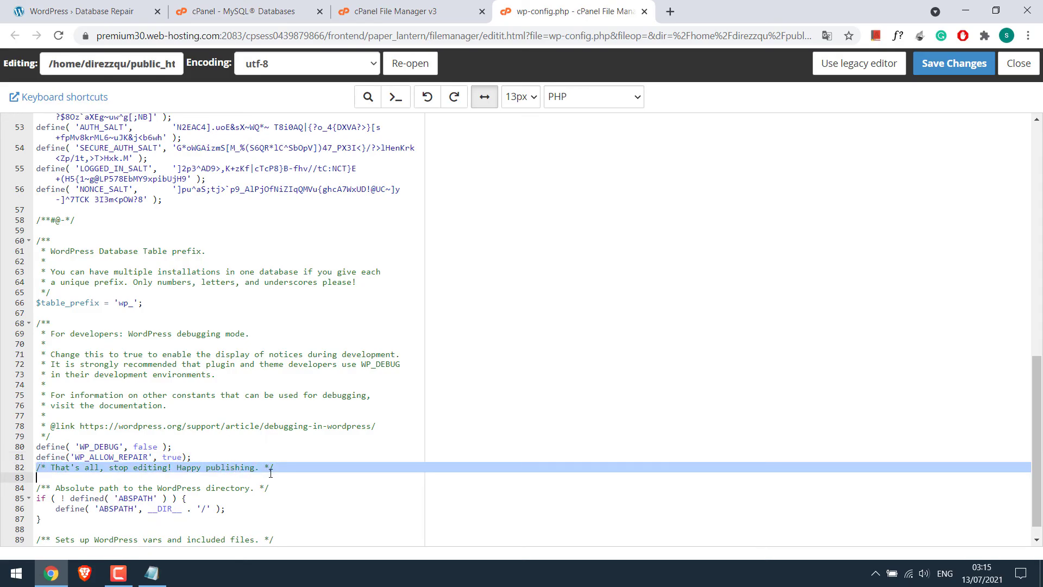
pyautogui.click(206, 454)
pyautogui.click(949, 67)
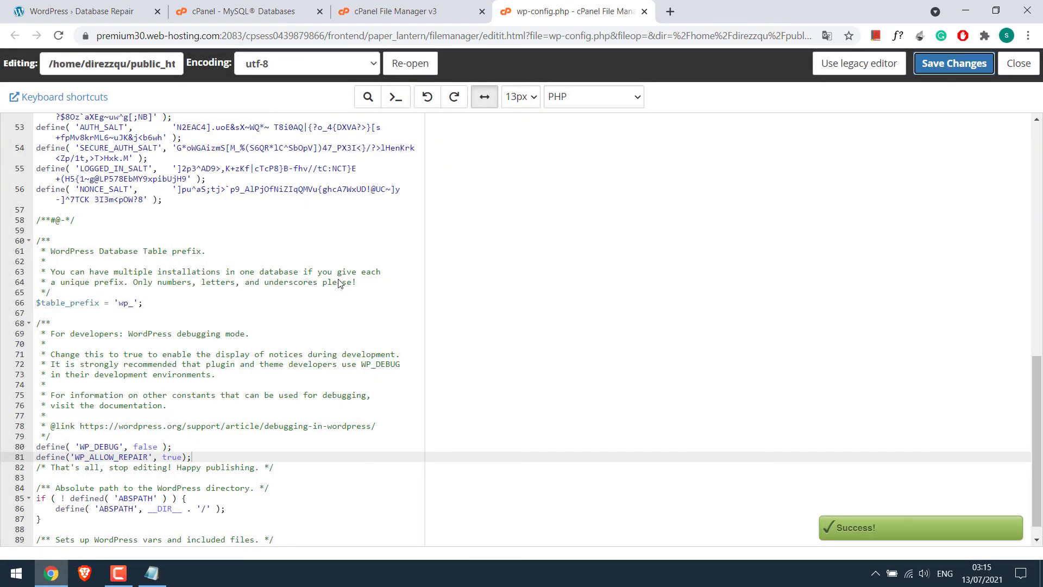
# Step: Reload repair.php, run Repair and Optimize Database, and highlight the Repairs complete notice
pyautogui.click(31, 5)
pyautogui.click(254, 35)
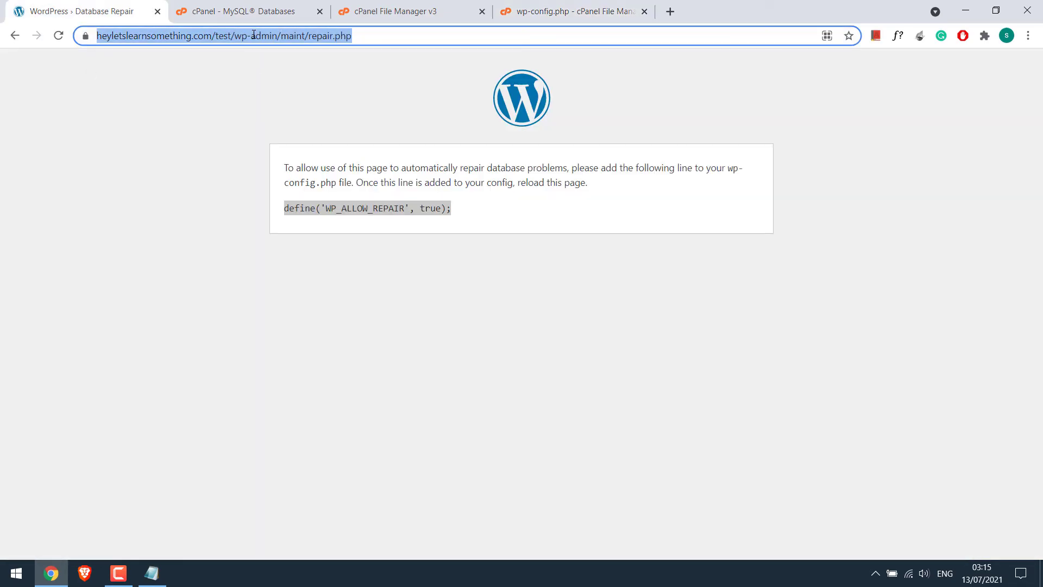
pyautogui.press('Return')
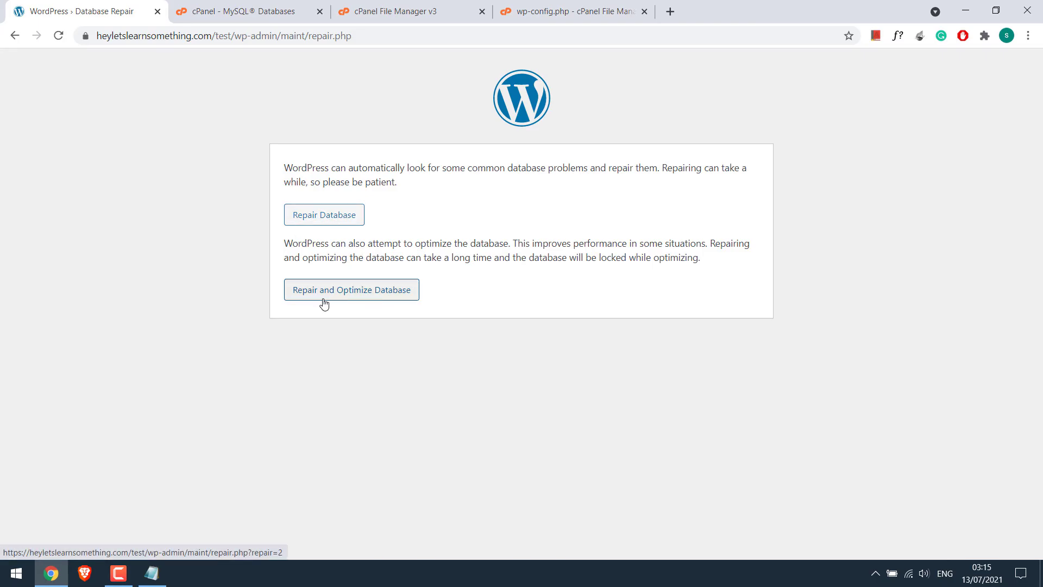
pyautogui.click(377, 291)
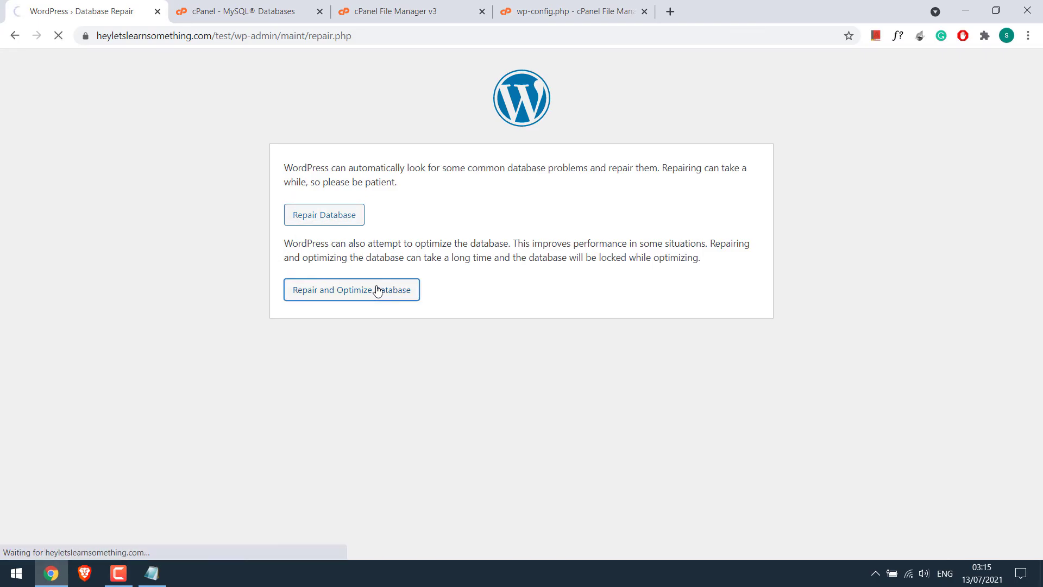
pyautogui.scroll(-4, 373, 290)
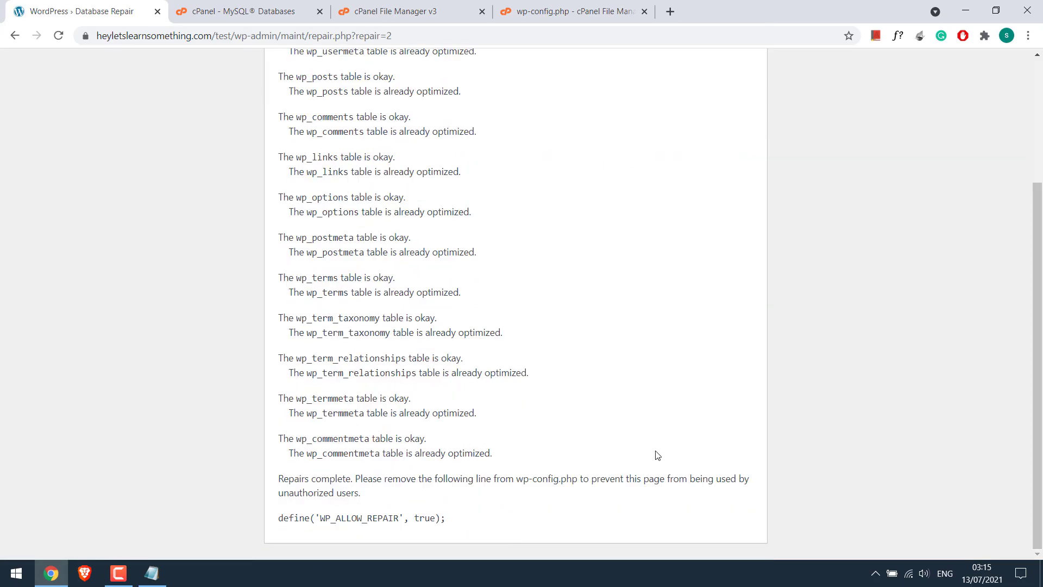
pyautogui.moveTo(278, 481); pyautogui.dragTo(582, 502)
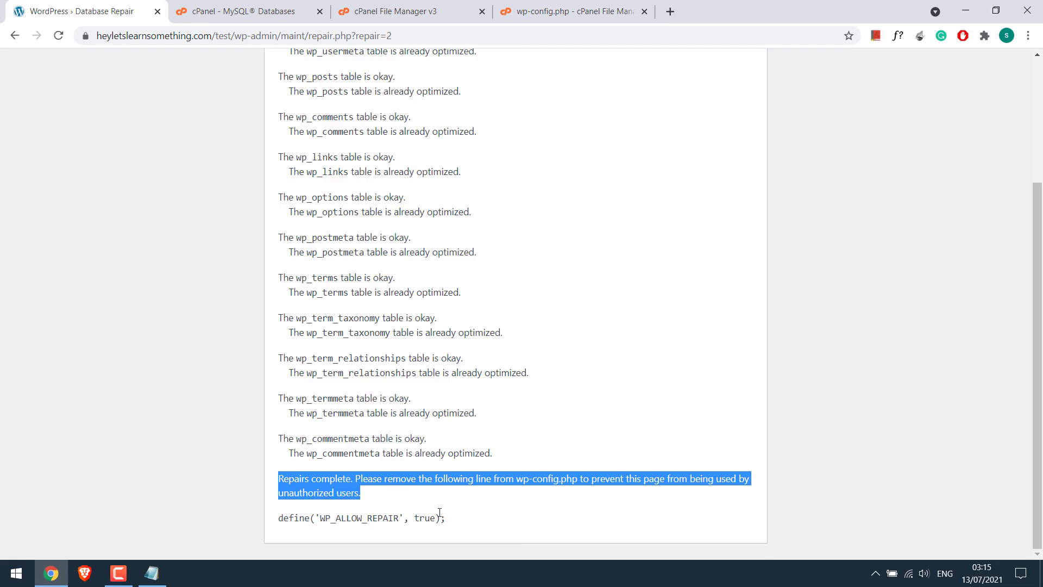
# Step: Delete the WP_ALLOW_REPAIR line from line 81 of wp-config.php and save the file
pyautogui.click(577, 6)
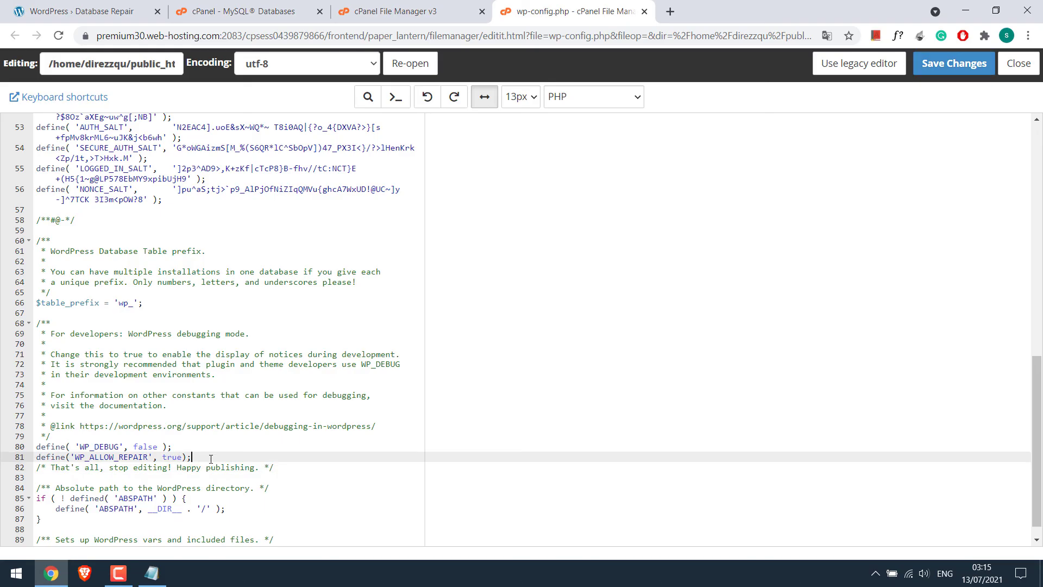
pyautogui.moveTo(194, 457); pyautogui.dragTo(36, 458)
pyautogui.press('BackSpace')
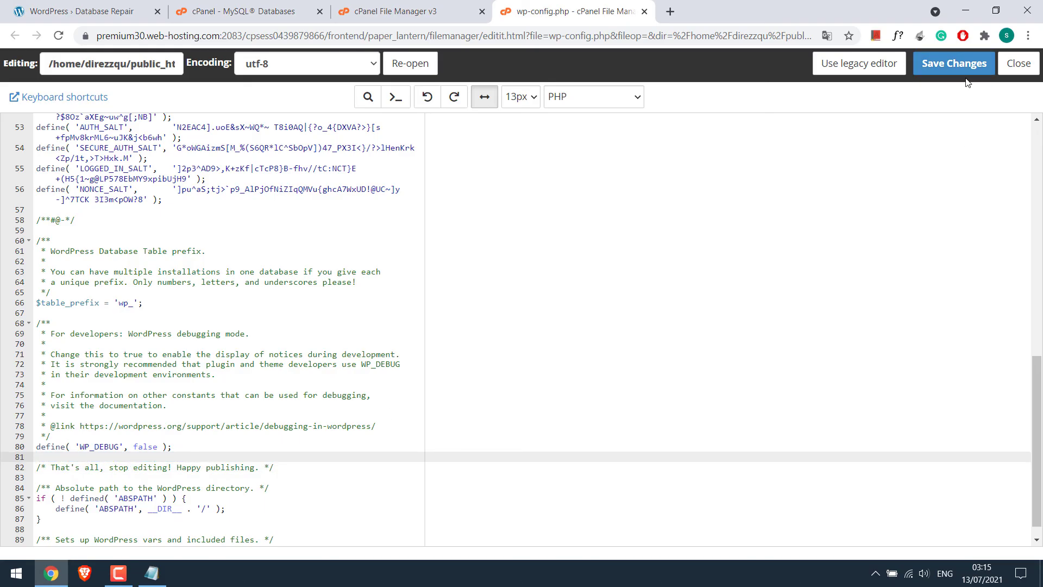
pyautogui.click(955, 63)
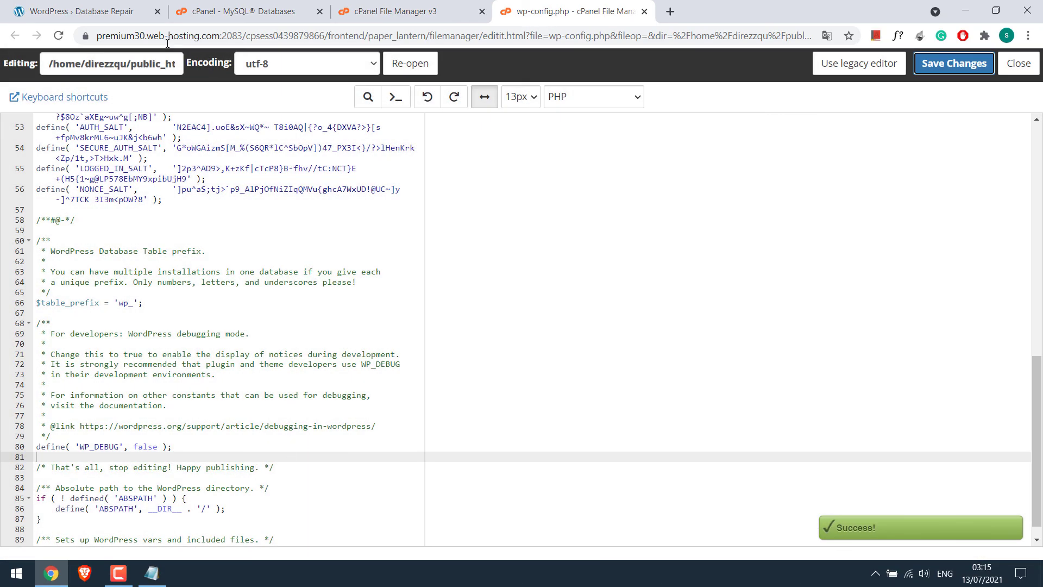
# Step: Reload repair.php to confirm the repair page is locked again
pyautogui.click(81, 10)
pyautogui.click(157, 38)
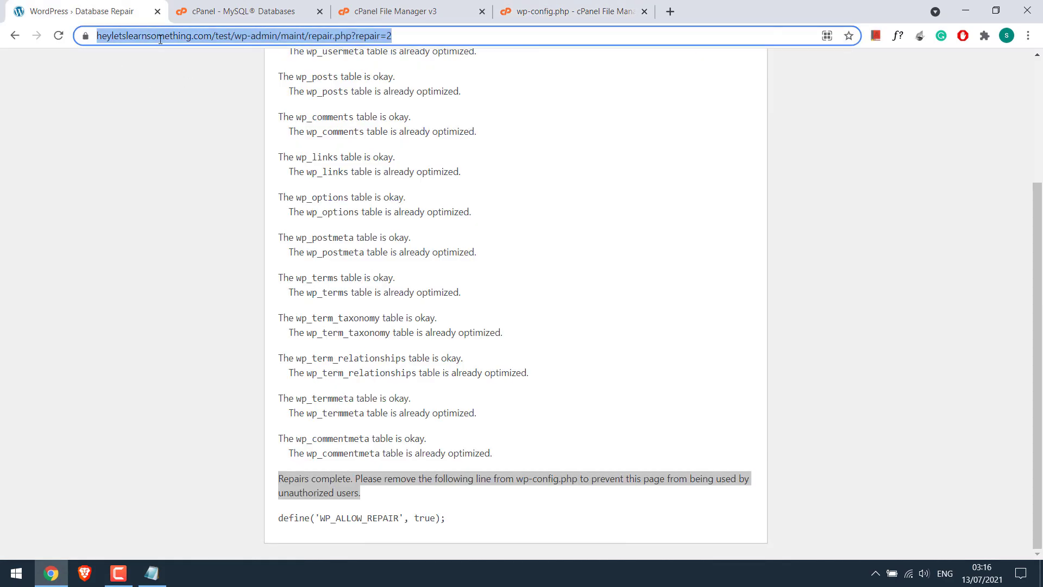
pyautogui.press('Return')
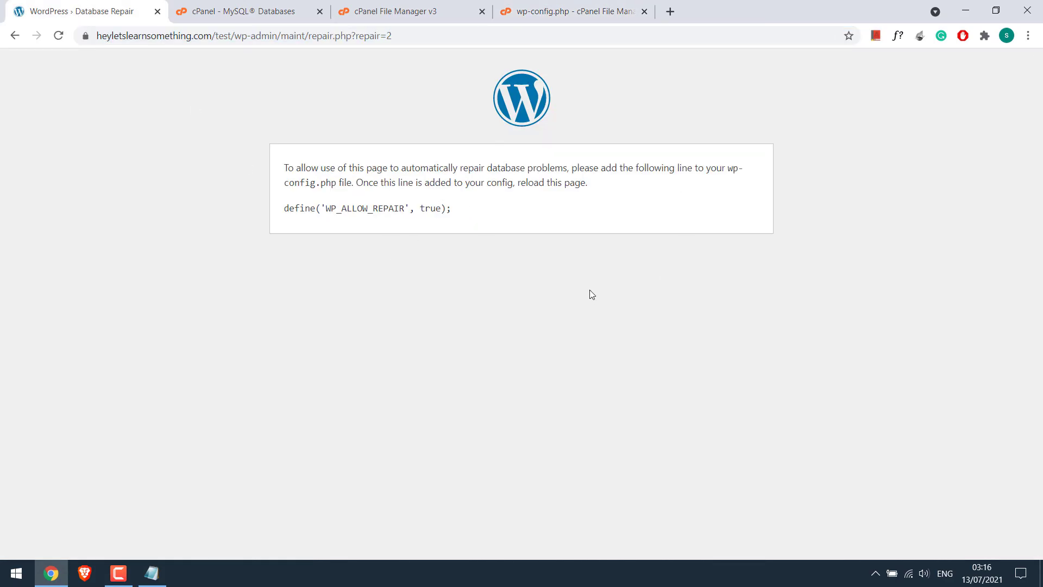